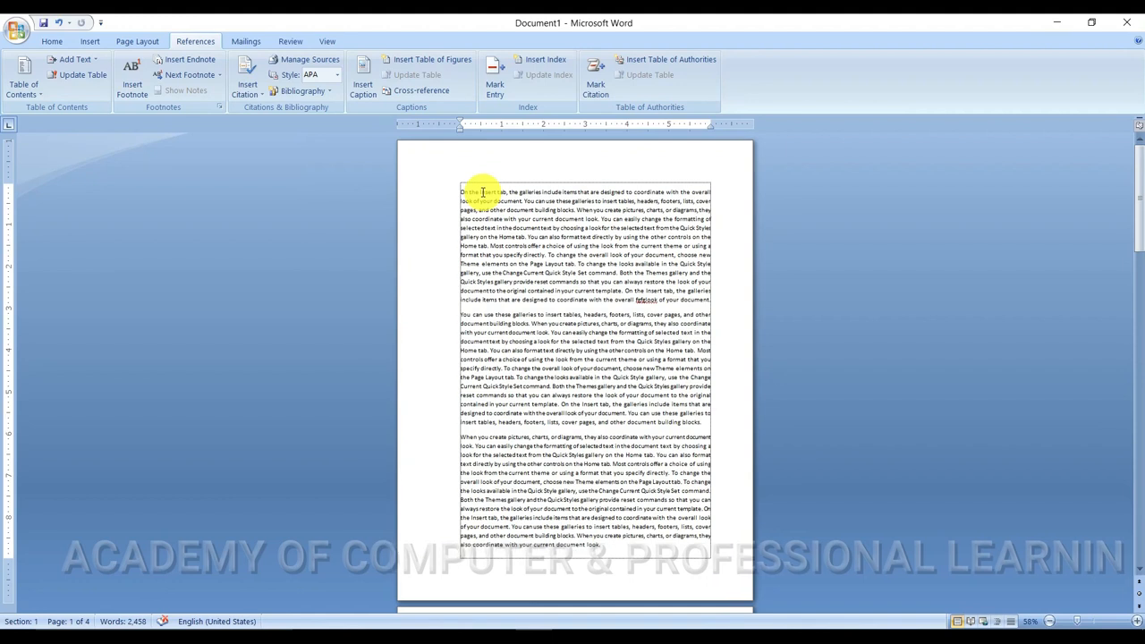
Step: Insert a "Subjects" line above the first paragraph of the document
ctrl+scroll(483, 192, up, 3)
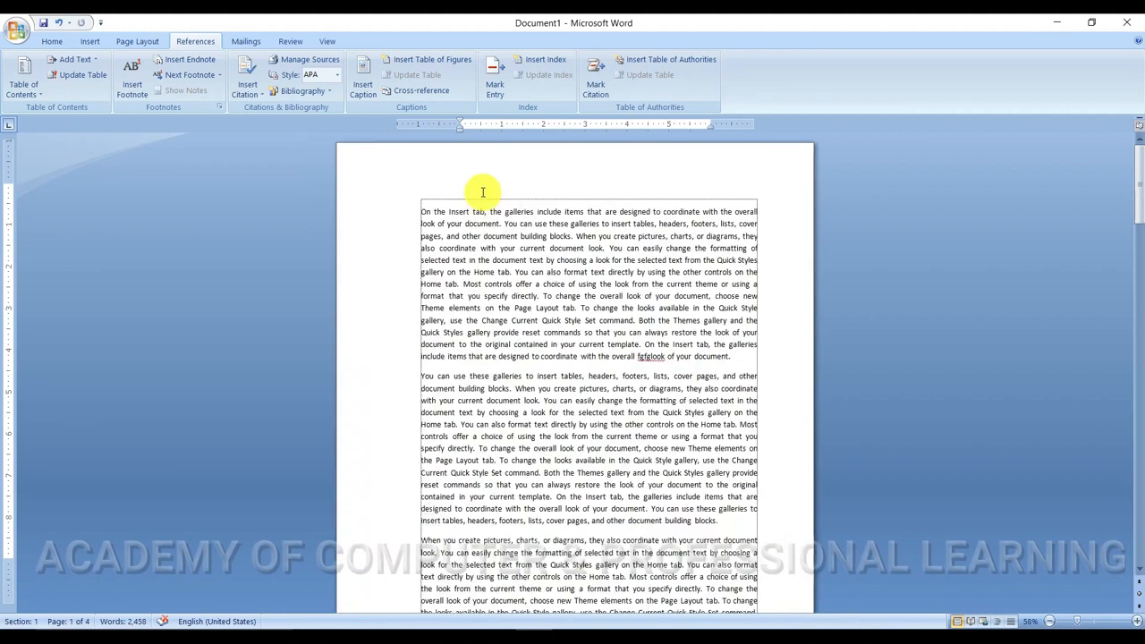
ctrl+scroll(461, 215, up, 2)
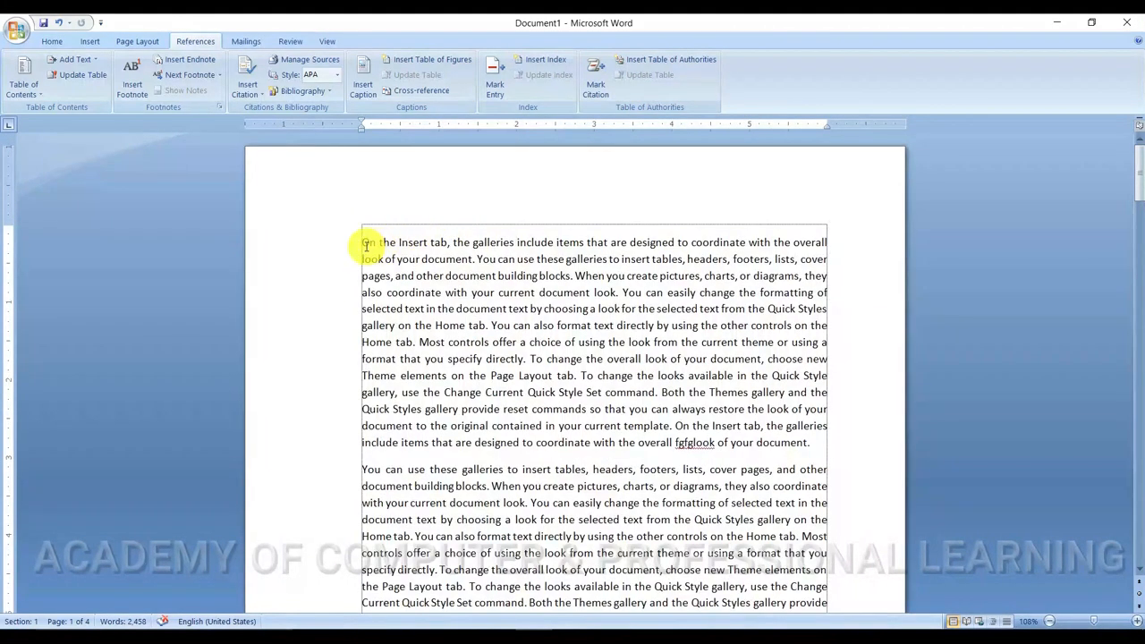
click(363, 241)
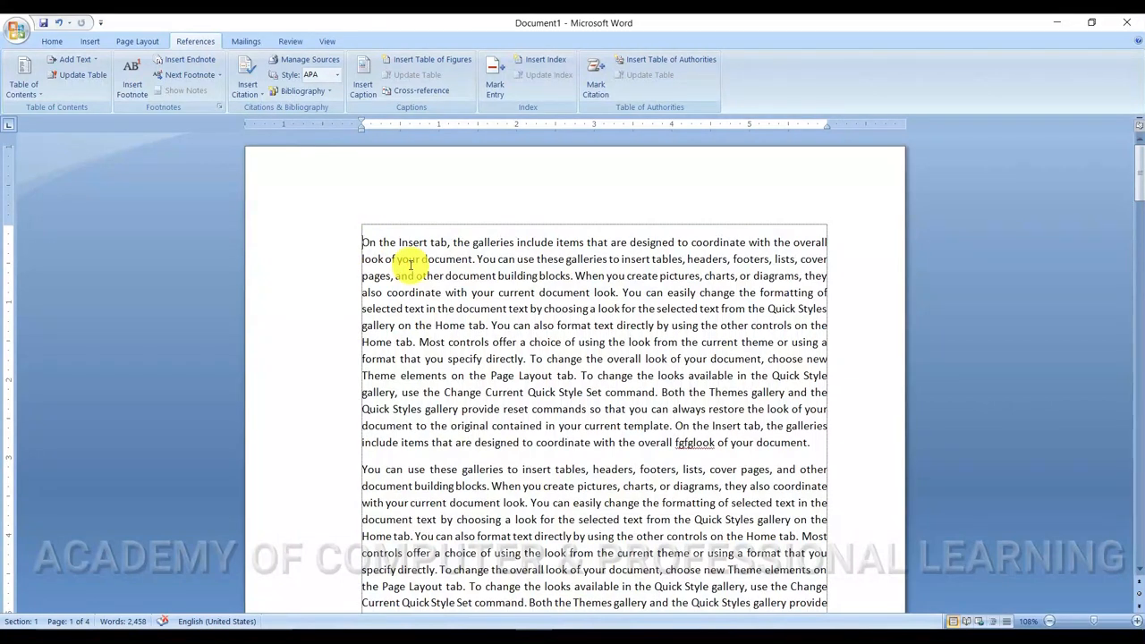
key(Return)
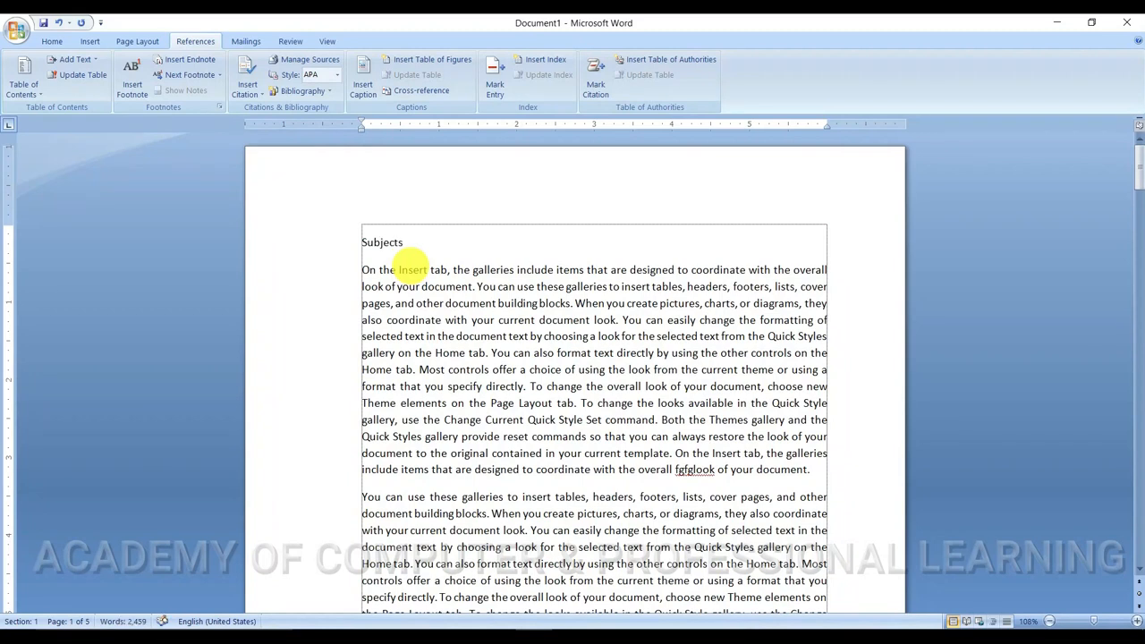
Step: Insert a "Science Stream" line on page 1, after the second body paragraph
scroll(430, 324, down, 9)
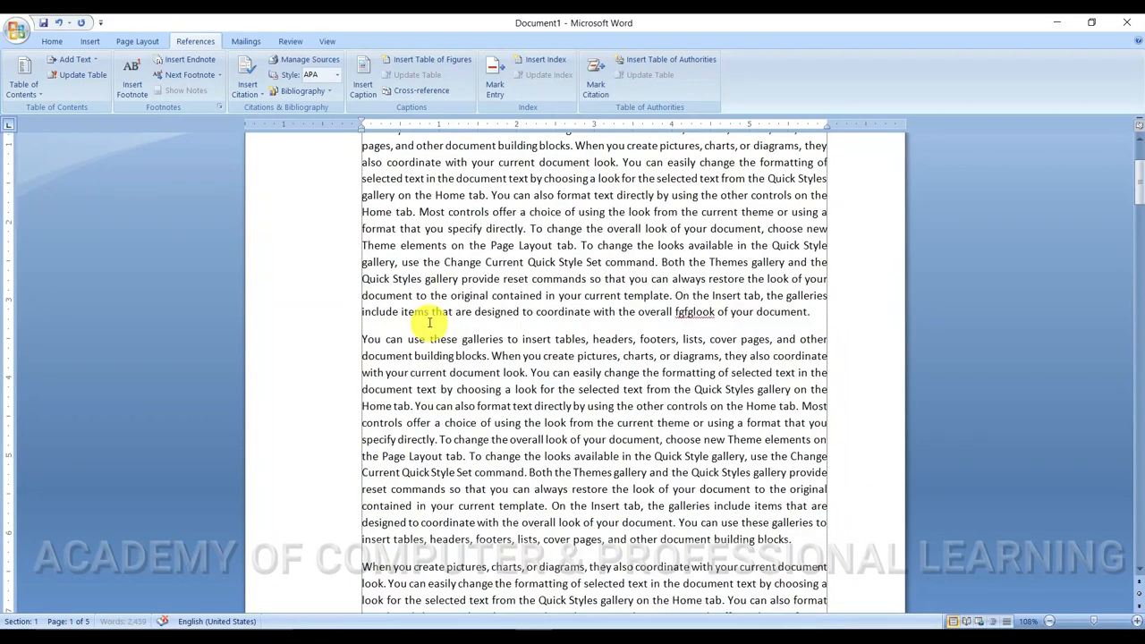
click(794, 262)
key(Return)
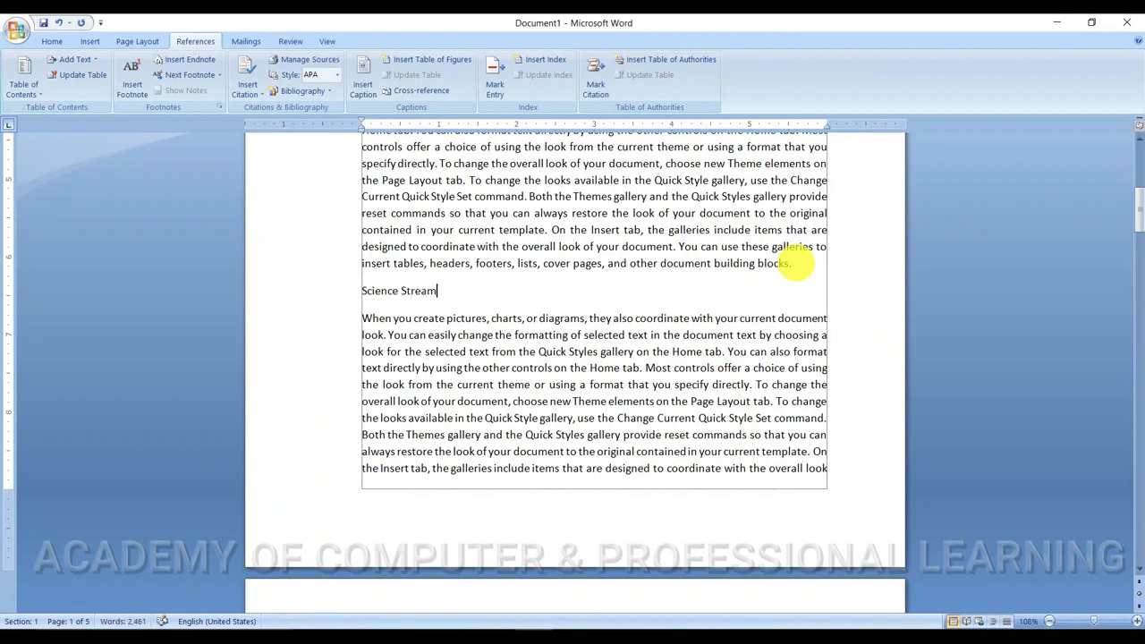
Step: Insert a "Biology" line on page 2, after the paragraph ending "on the Home tab."
scroll(580, 401, down, 7)
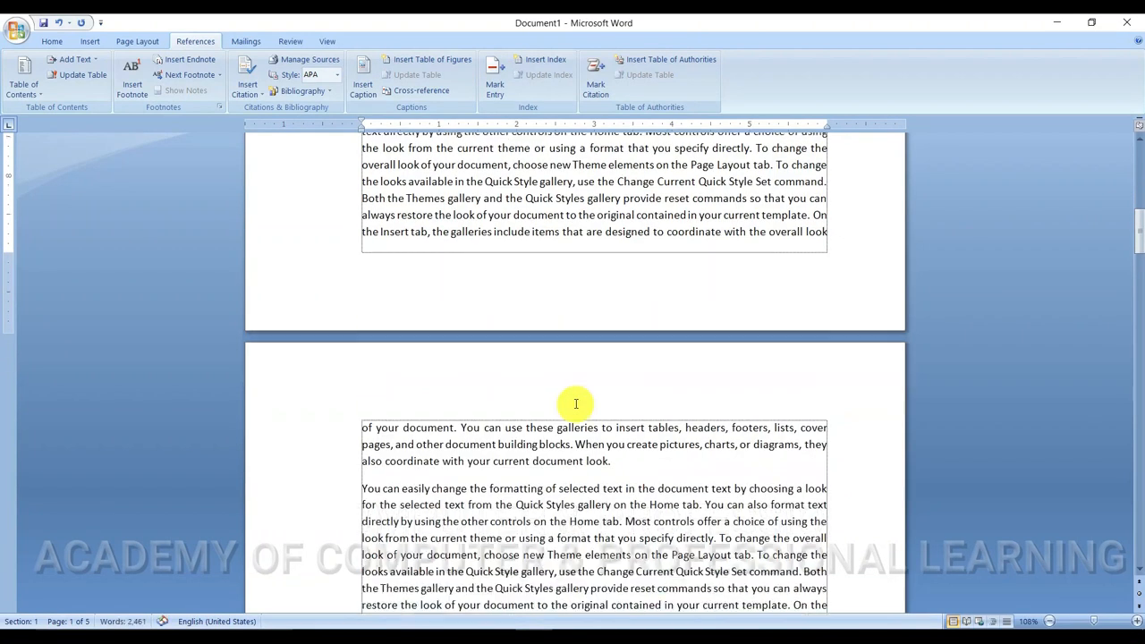
scroll(577, 404, down, 3)
click(500, 435)
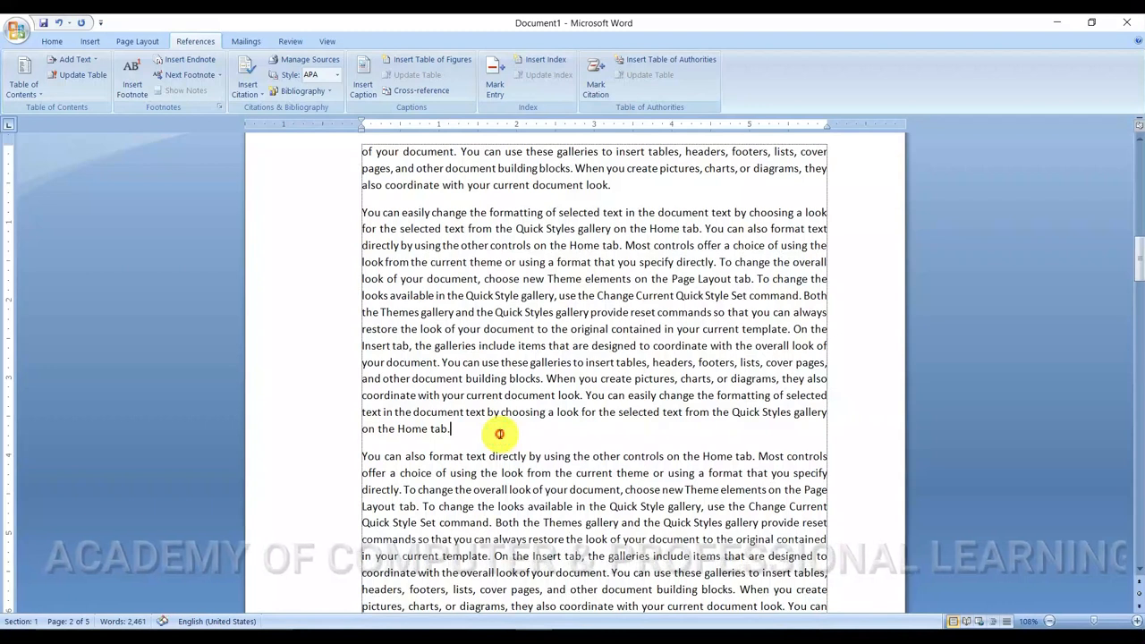
key(Return)
text(Biol)
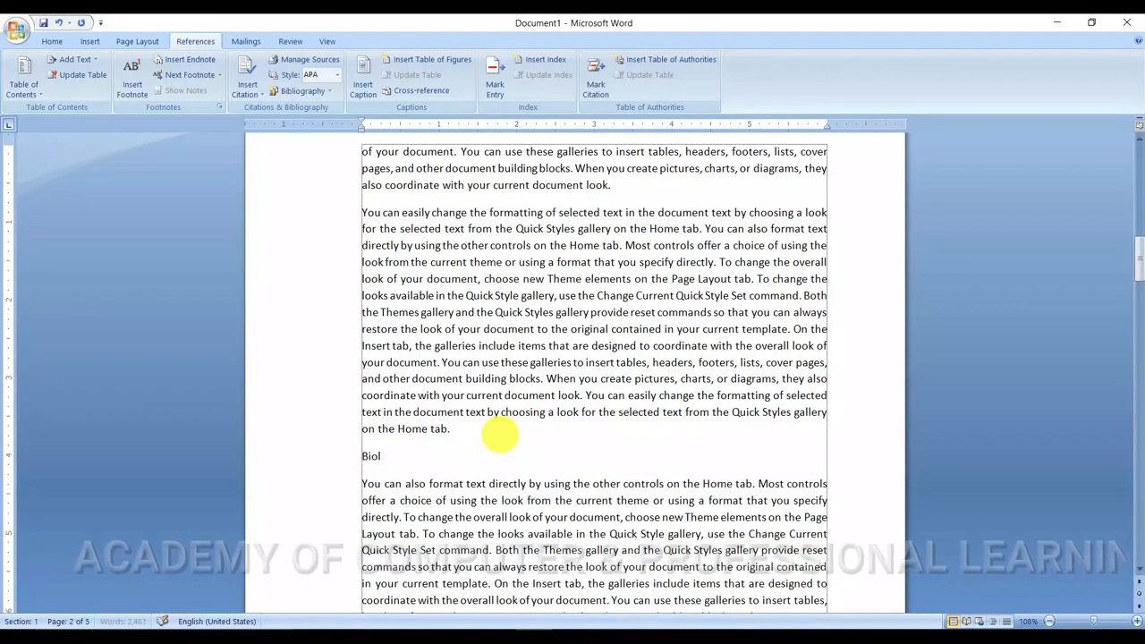
text(ogy)
Step: Insert a "Physics" line on page 3, after the paragraph ending "a format that you specify directly."
scroll(501, 435, down, 8)
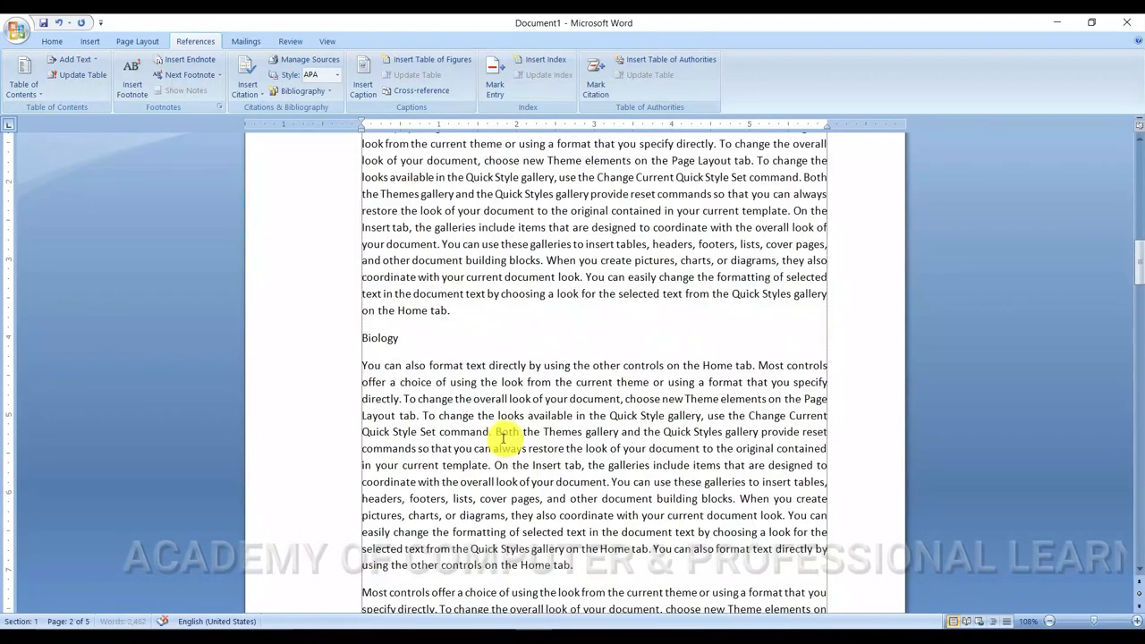
scroll(500, 436, down, 4)
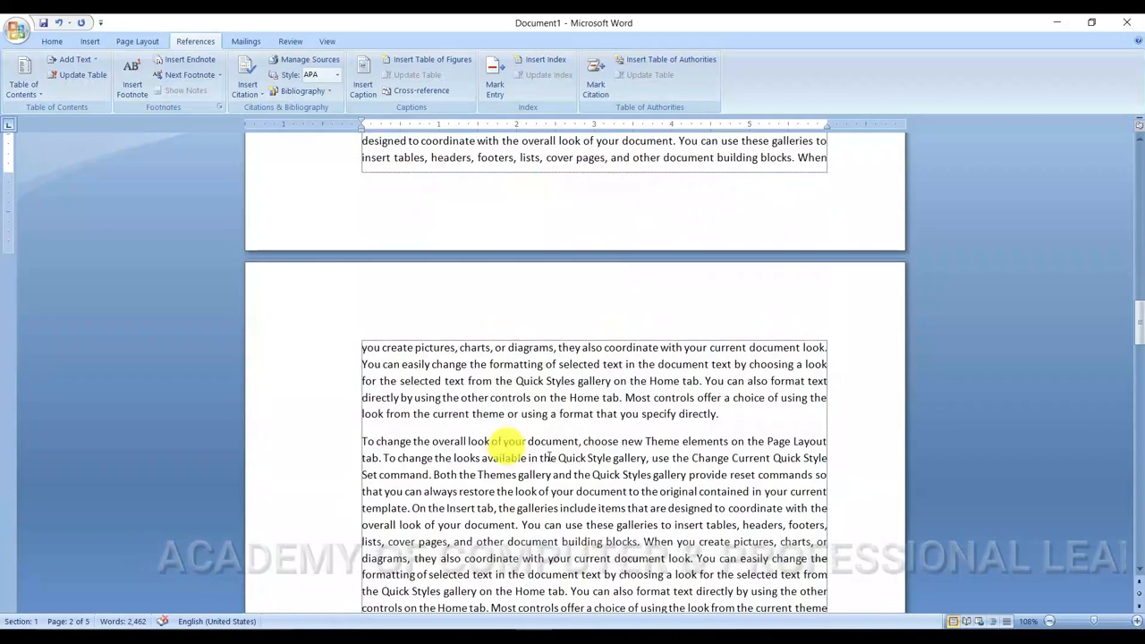
click(737, 412)
key(Return)
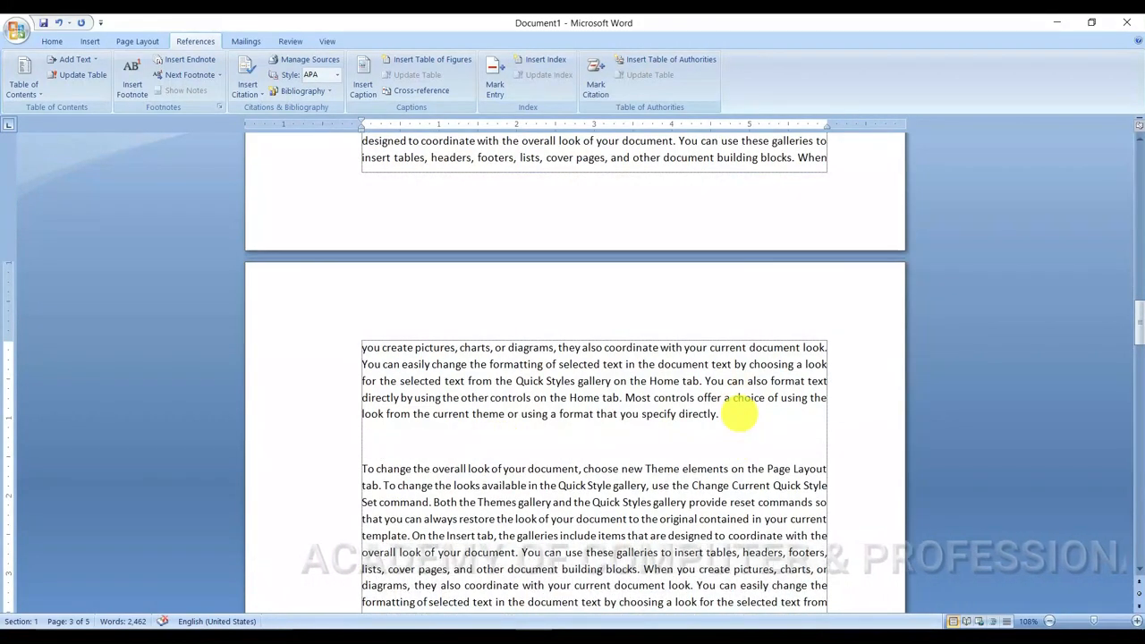
text(Physics)
Step: Insert a "Chemistry" line on page 4, after the paragraph ending "contained in your current template."
scroll(739, 413, down, 15)
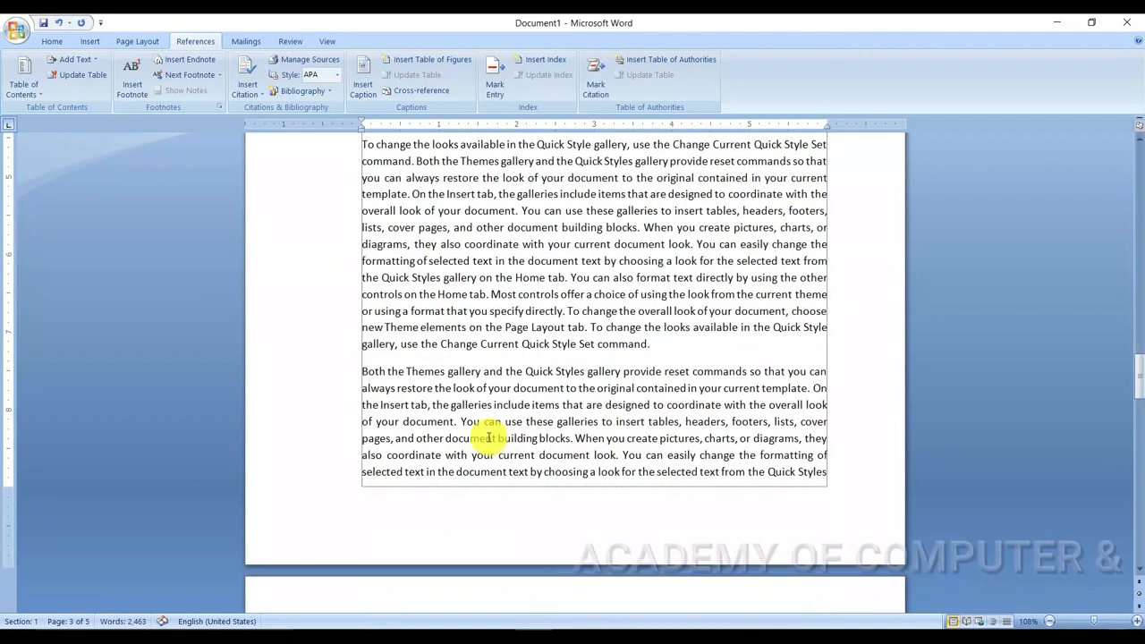
click(697, 529)
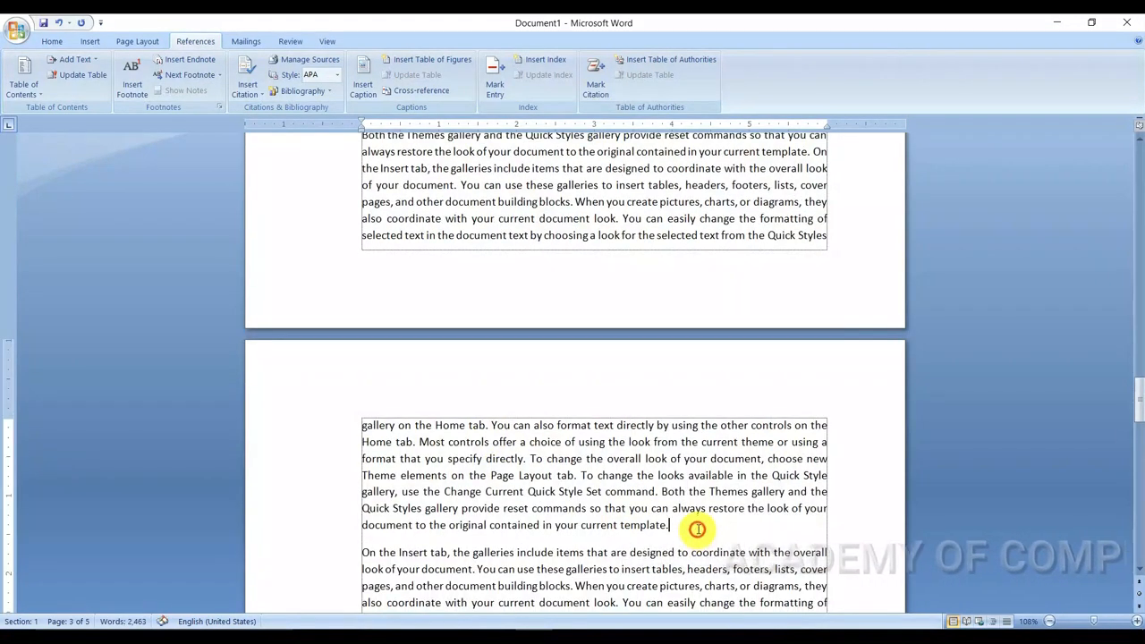
key(Return)
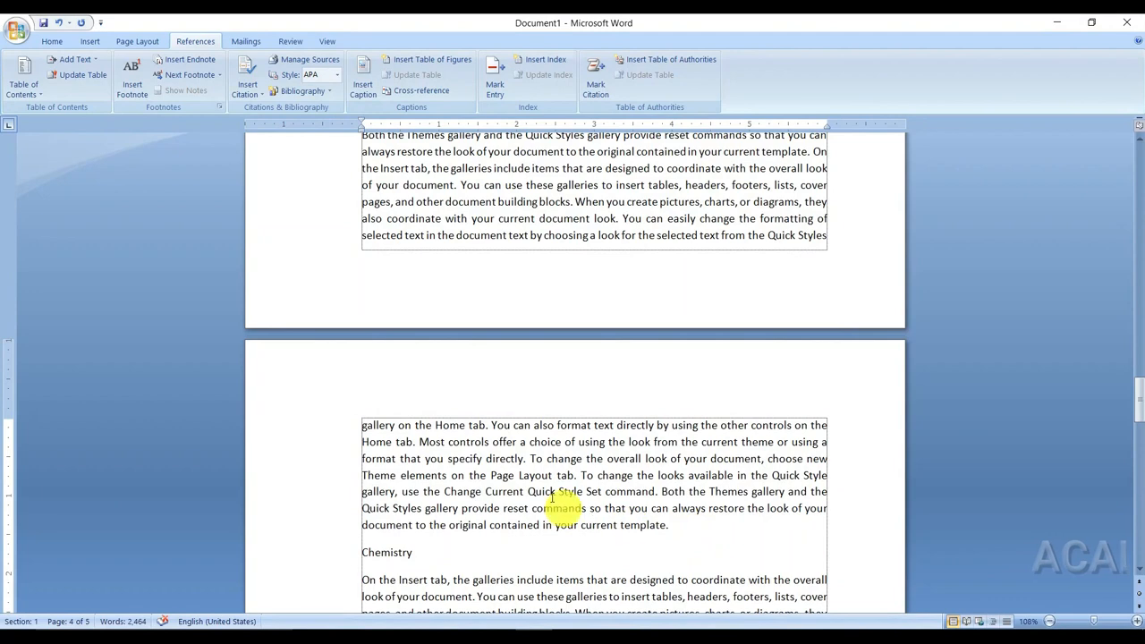
Step: Add an "Art Stream" line at the end of the document and paste the copied body text below it
scroll(498, 478, down, 12)
scroll(481, 484, down, 9)
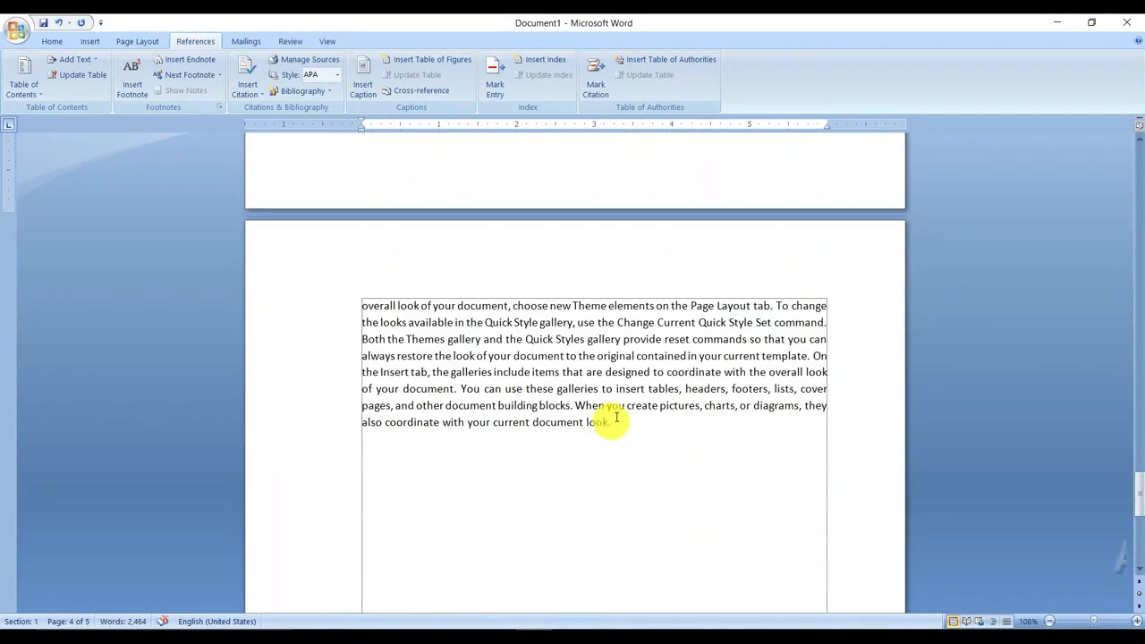
click(620, 426)
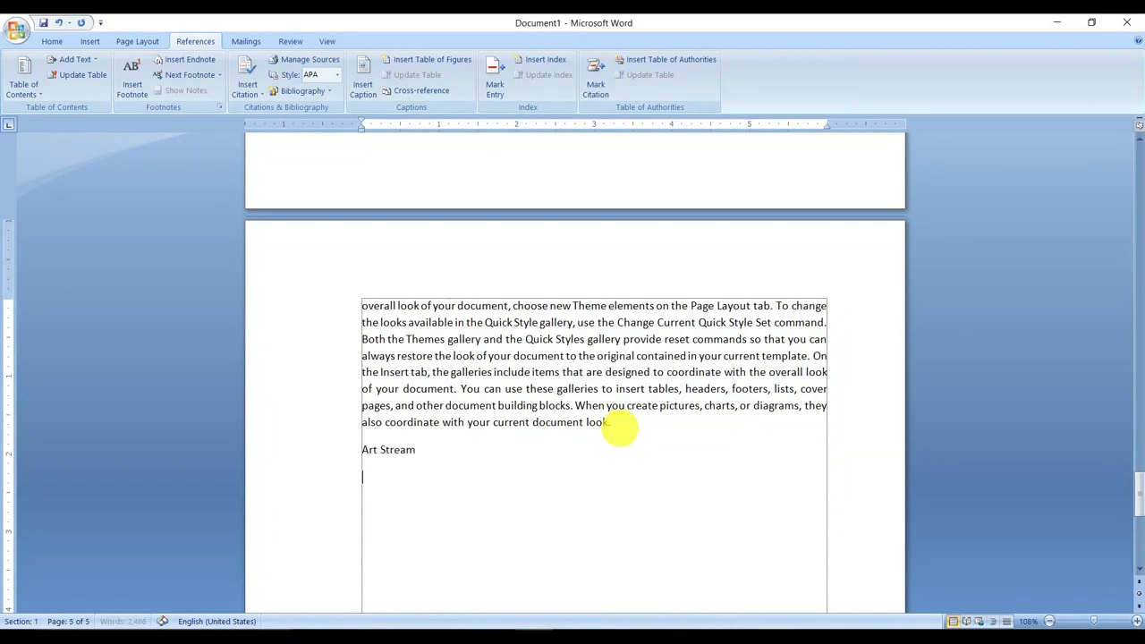
key(ctrl+v)
Step: Insert a "Hindi" line after the first paragraph under Art Stream
scroll(492, 309, up, 5)
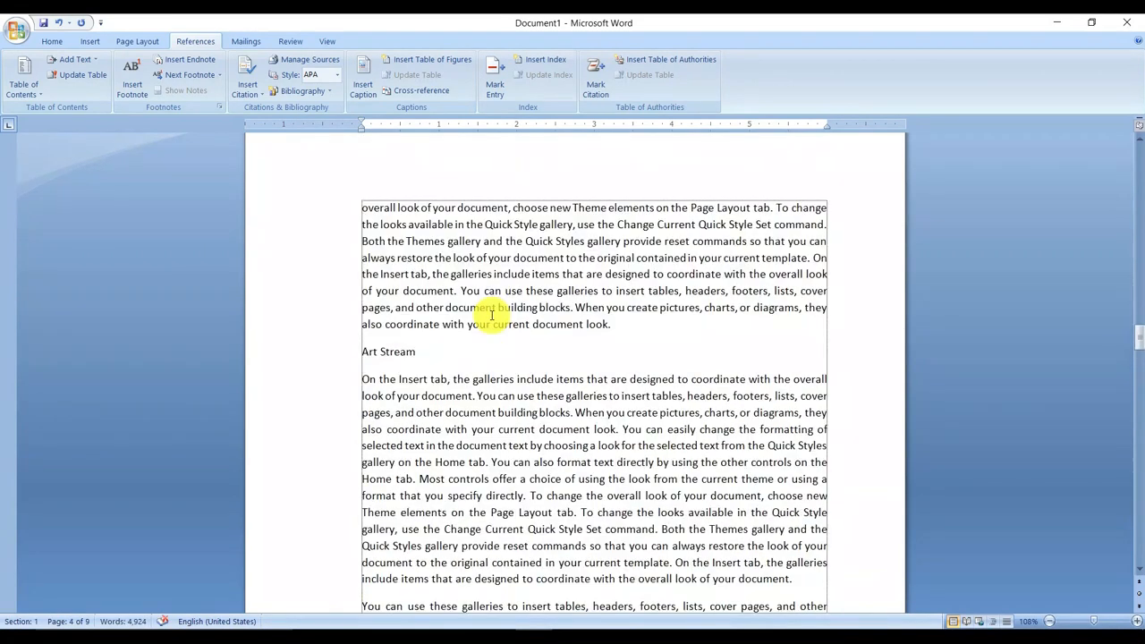
scroll(487, 313, down, 2)
scroll(537, 375, down, 4)
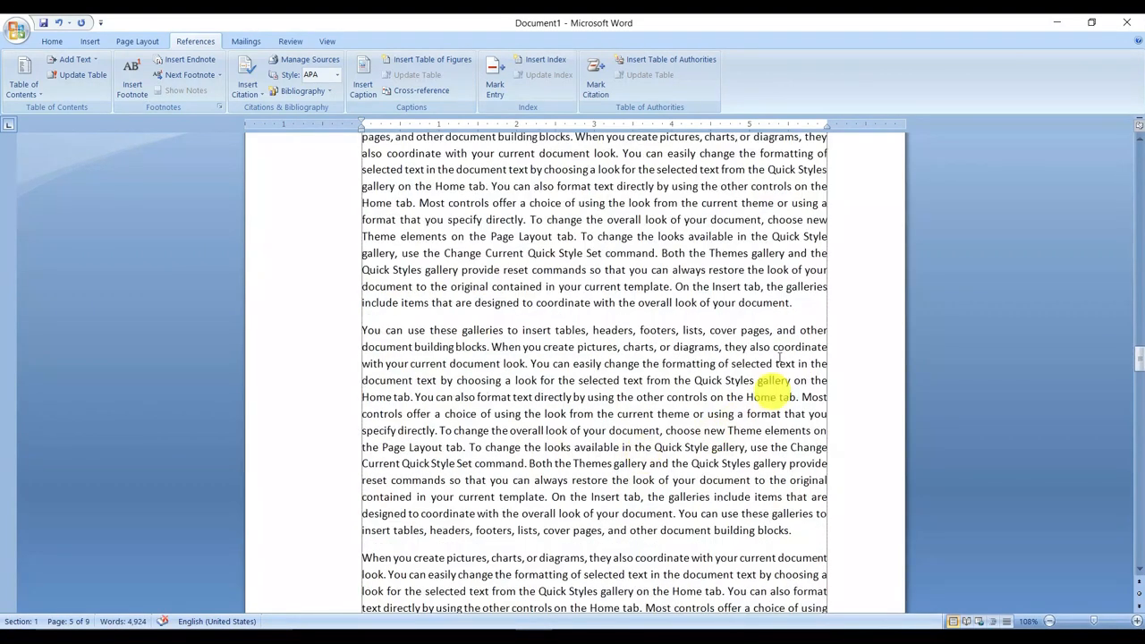
click(798, 305)
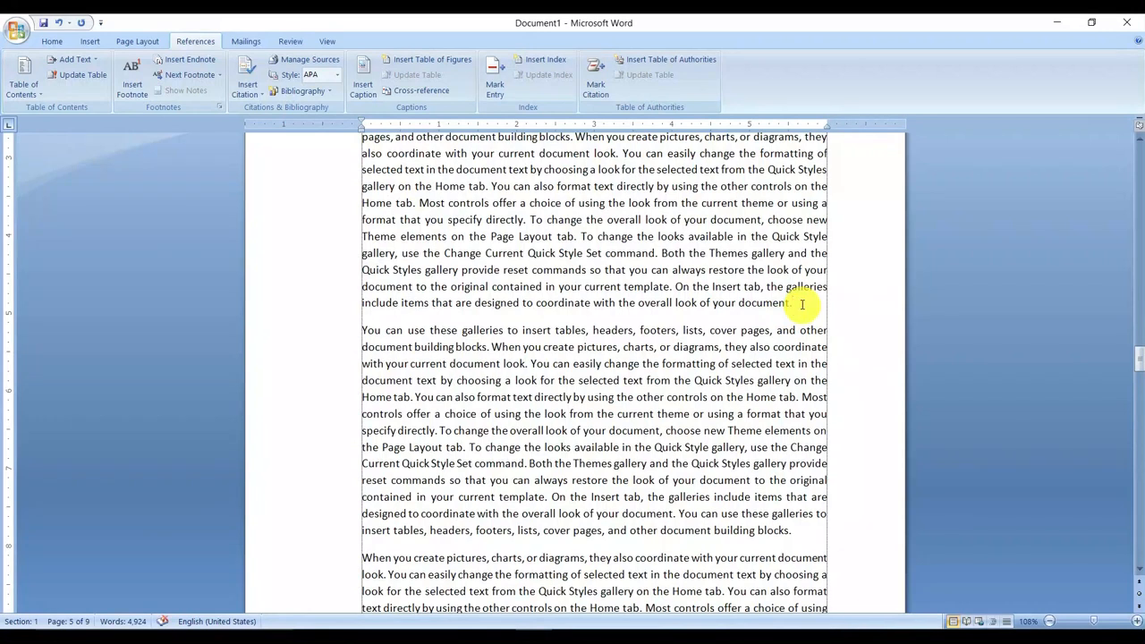
key(Return)
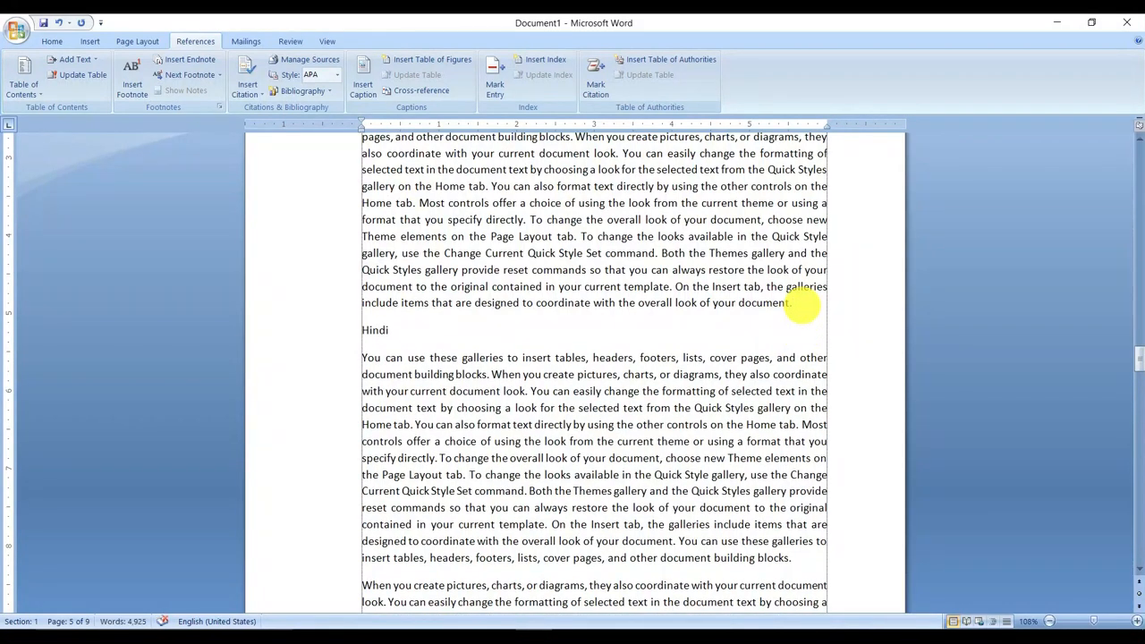
Step: Insert an "English" line on page 6, after the paragraph ending "on the Home tab."
scroll(677, 307, down, 10)
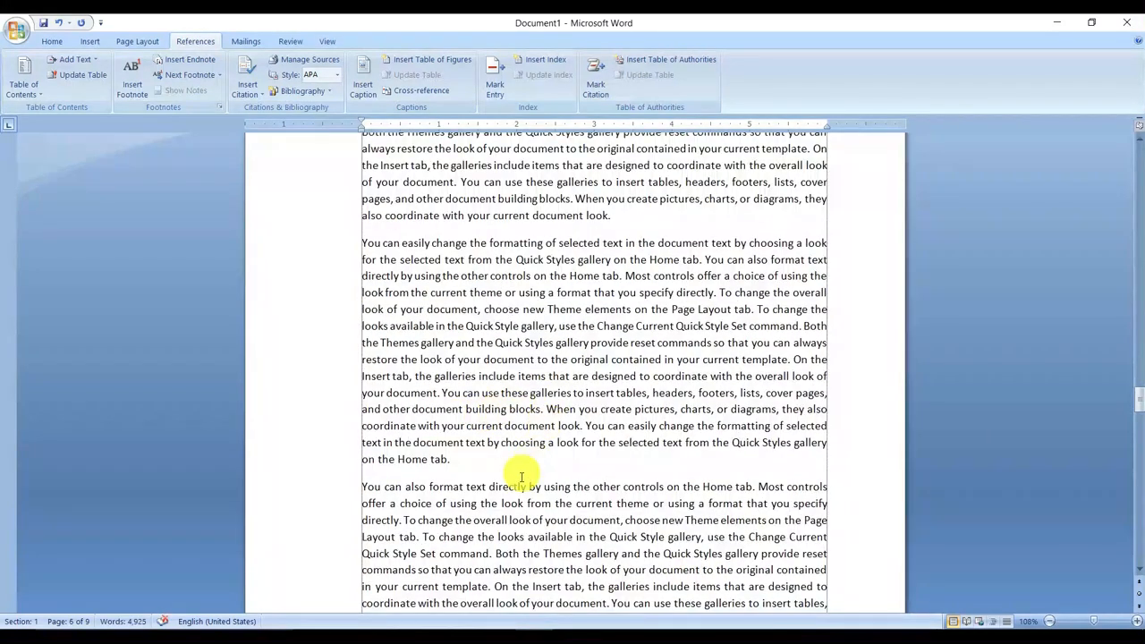
click(525, 453)
key(Return)
text(English)
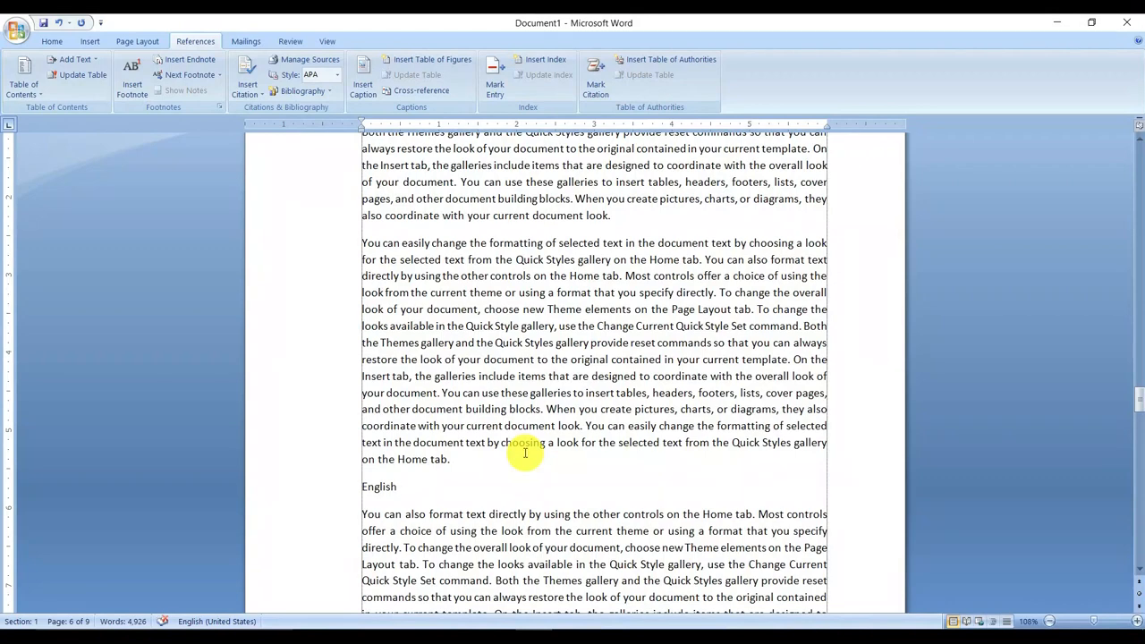
Step: Insert a "Musics" line on page 7, after the paragraph ending "new Theme elements on the Page Layout tab."
scroll(525, 453, down, 12)
scroll(659, 378, down, 3)
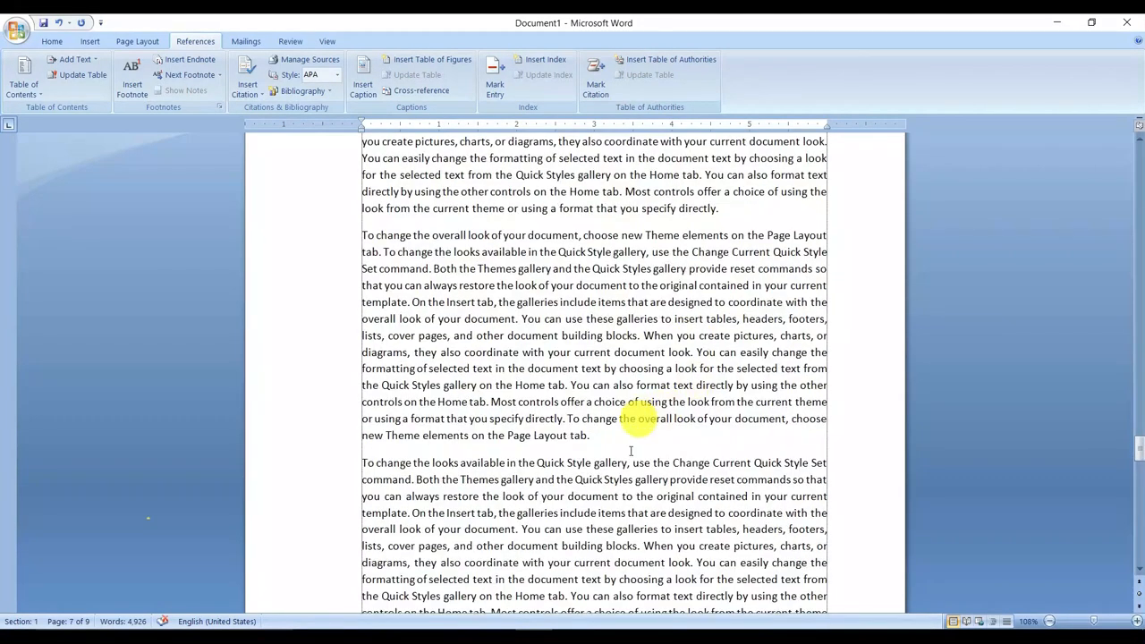
click(624, 437)
key(Return)
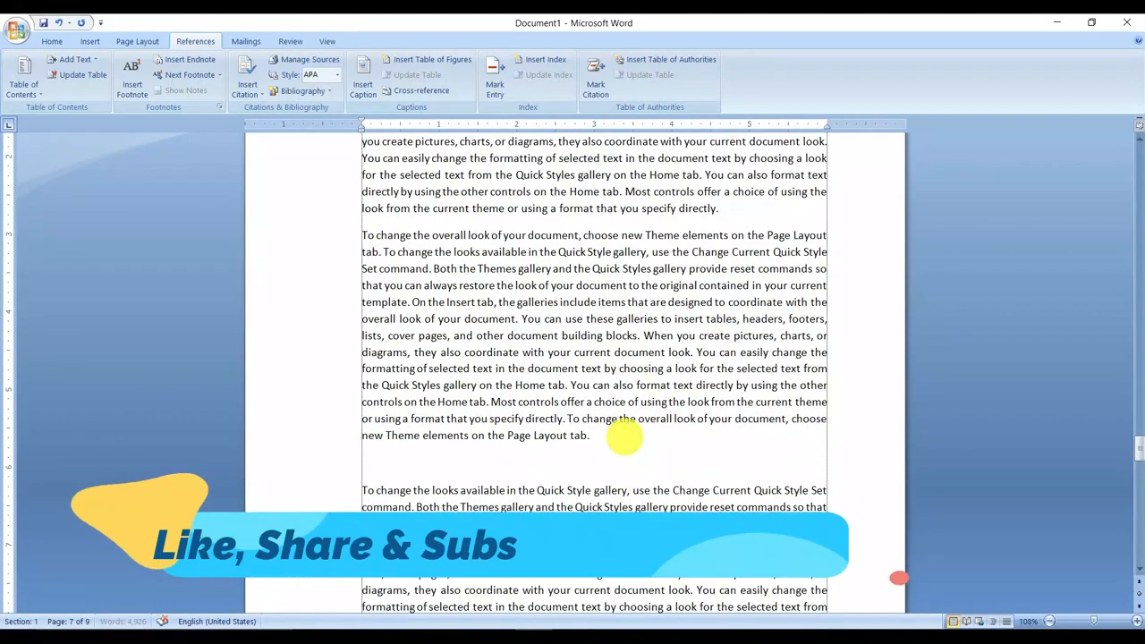
text(Musics)
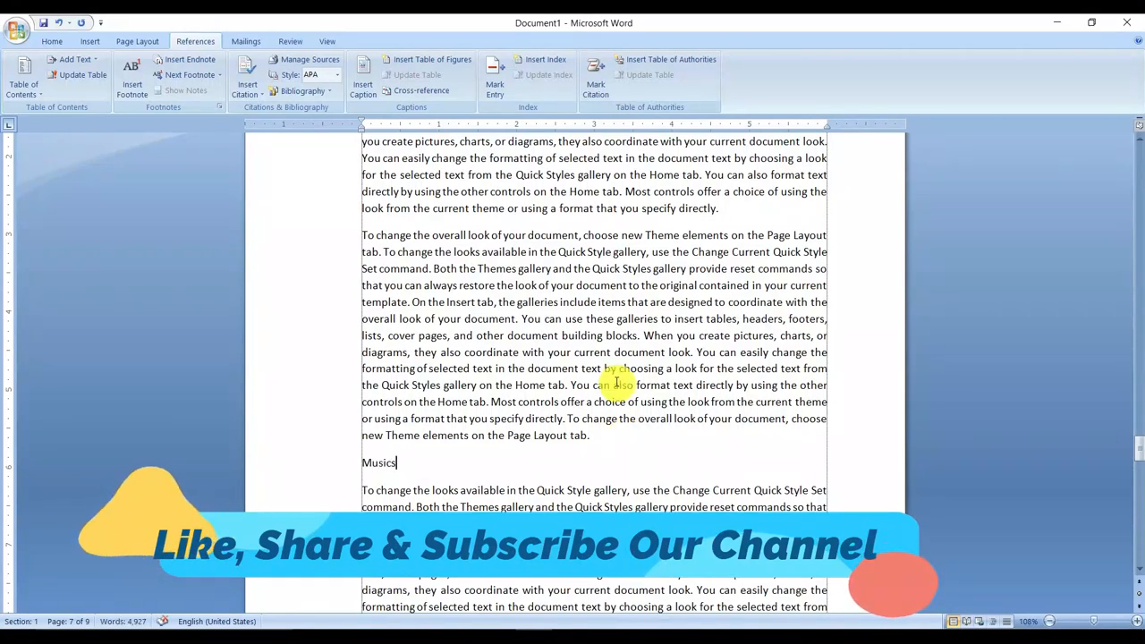
Step: Apply the Heading 1 style to the "Subjects" line at the start of the document
click(53, 41)
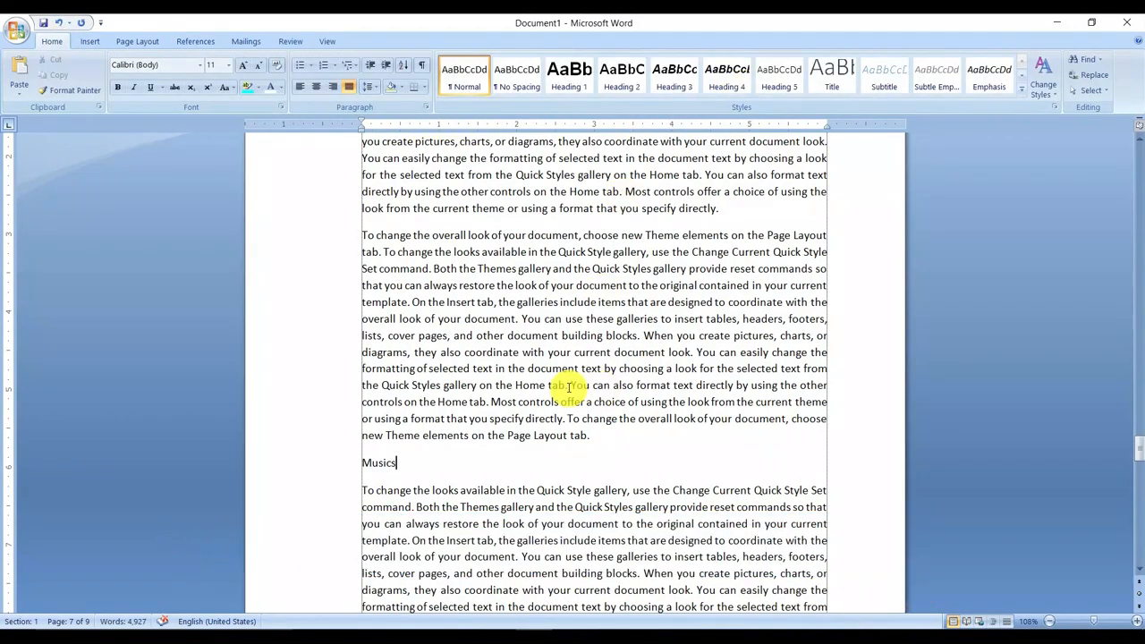
key(ctrl+Home)
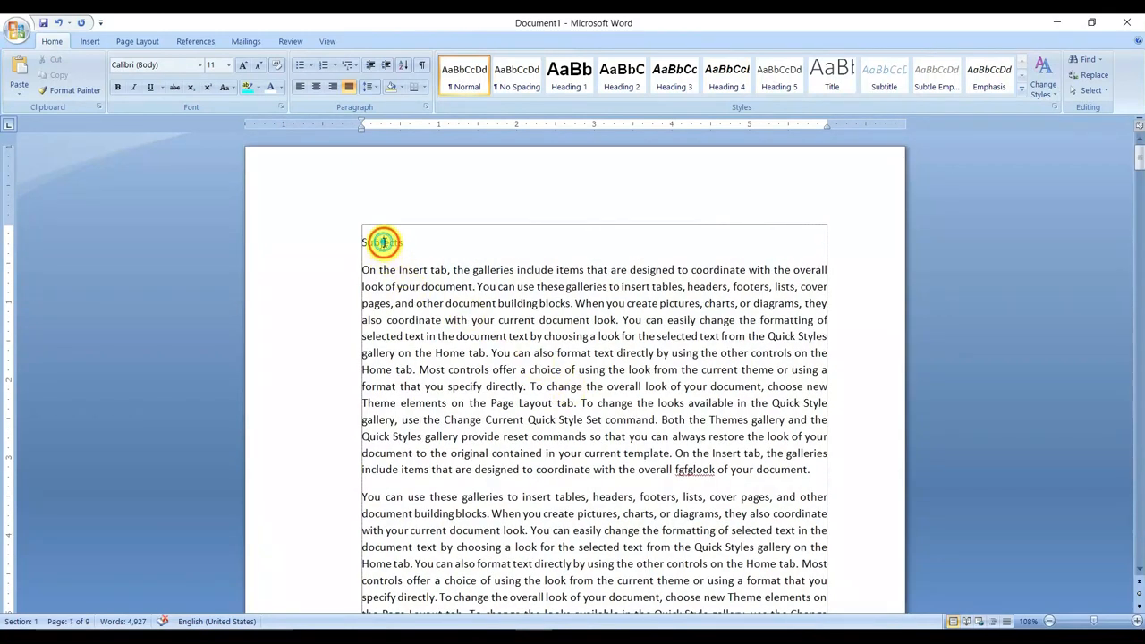
click(569, 79)
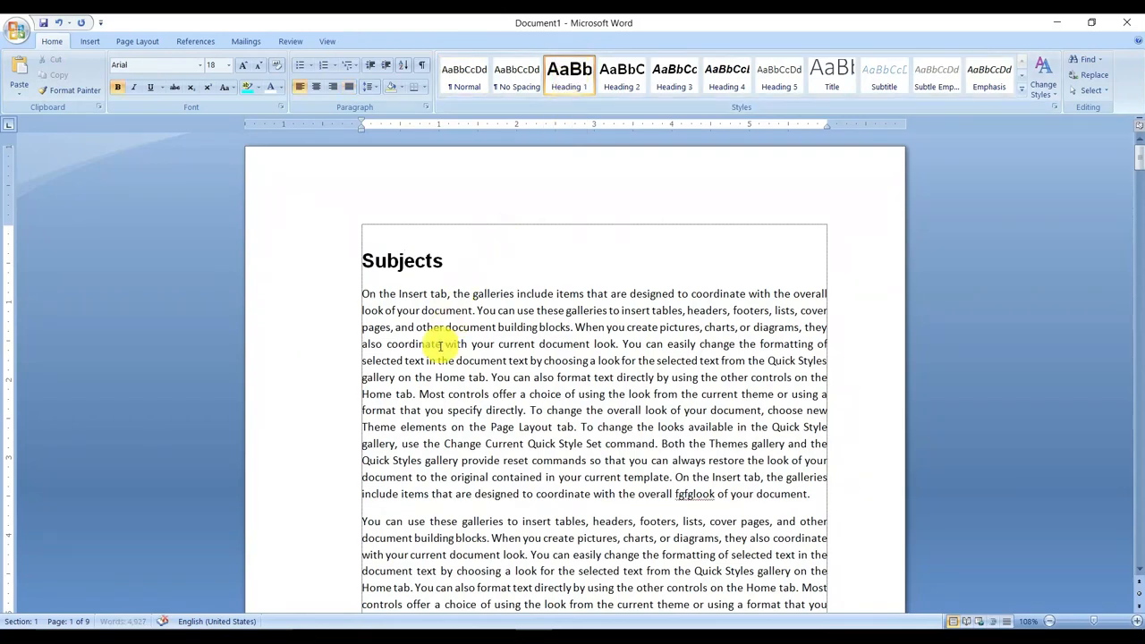
Step: Apply the Heading 2 style to the "Science Stream" line
scroll(439, 340, down, 7)
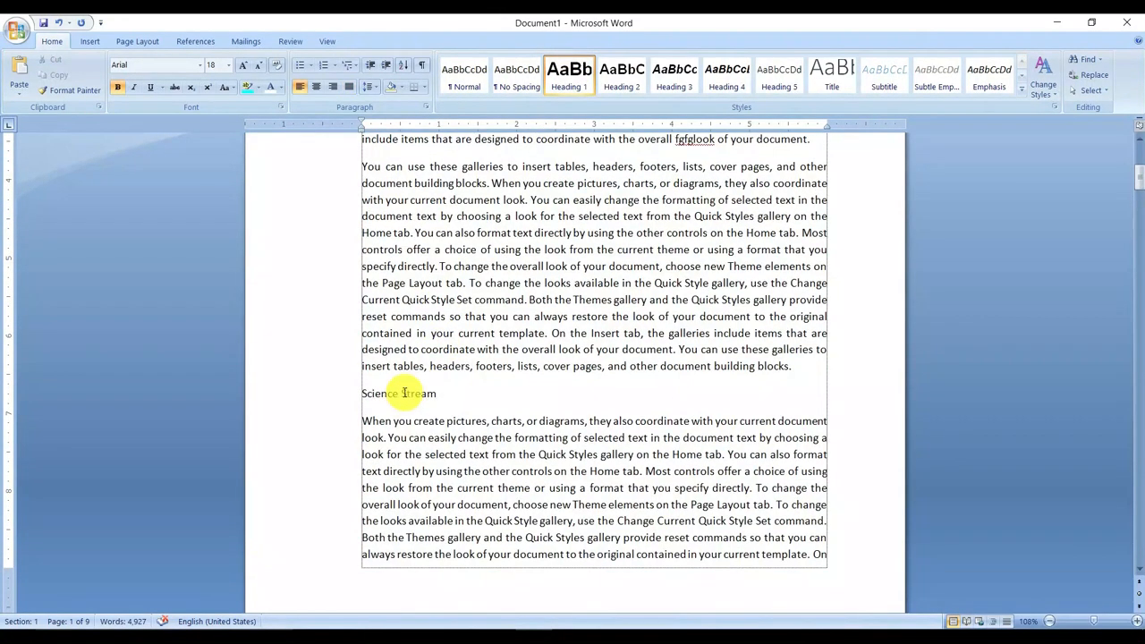
click(412, 396)
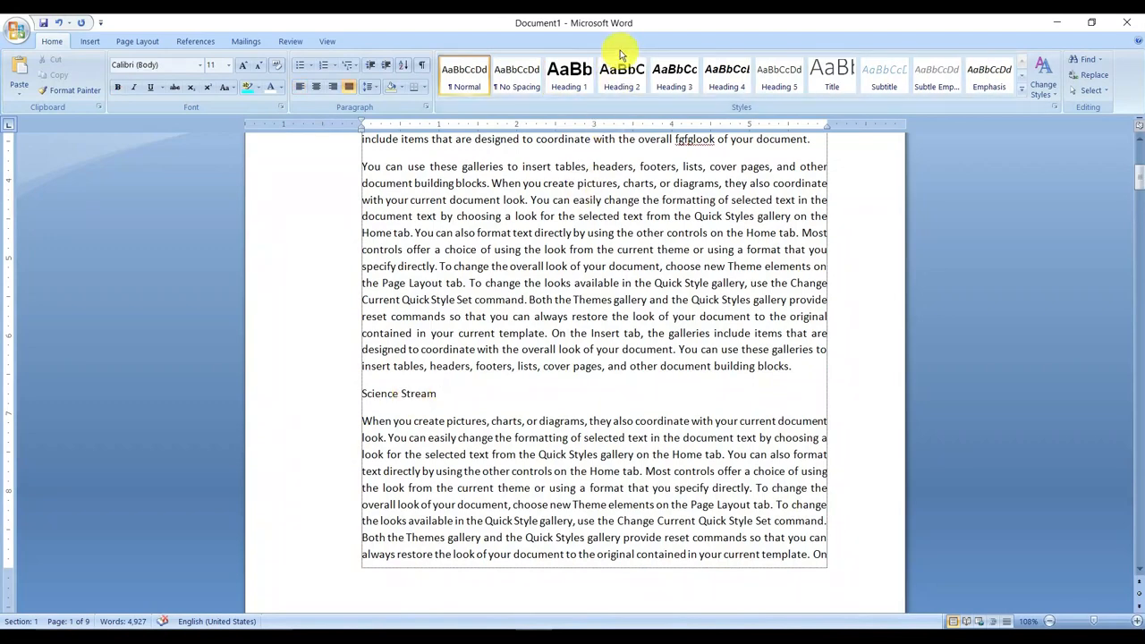
click(616, 76)
Step: Apply the Heading 3 style to the "Biology" line on page 2
scroll(514, 344, down, 10)
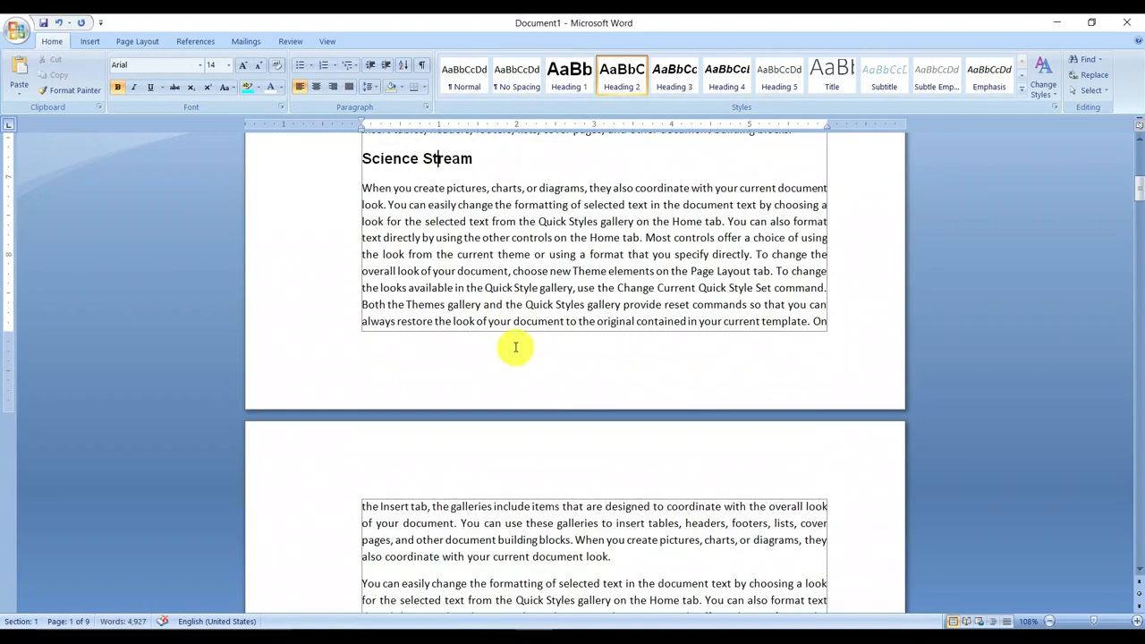
scroll(514, 347, down, 3)
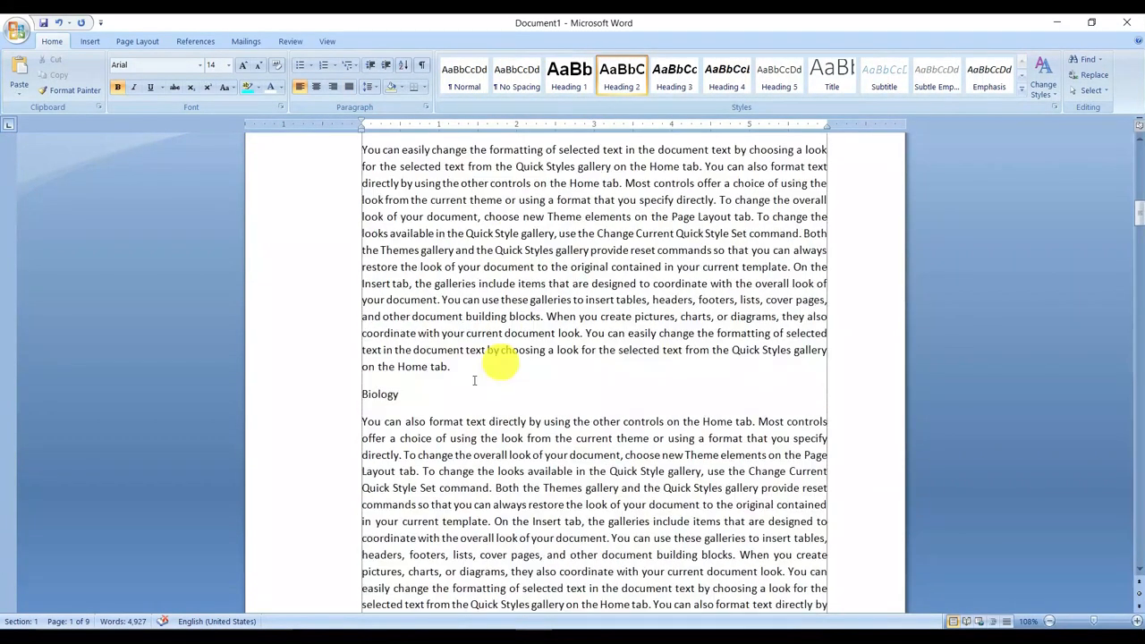
click(375, 395)
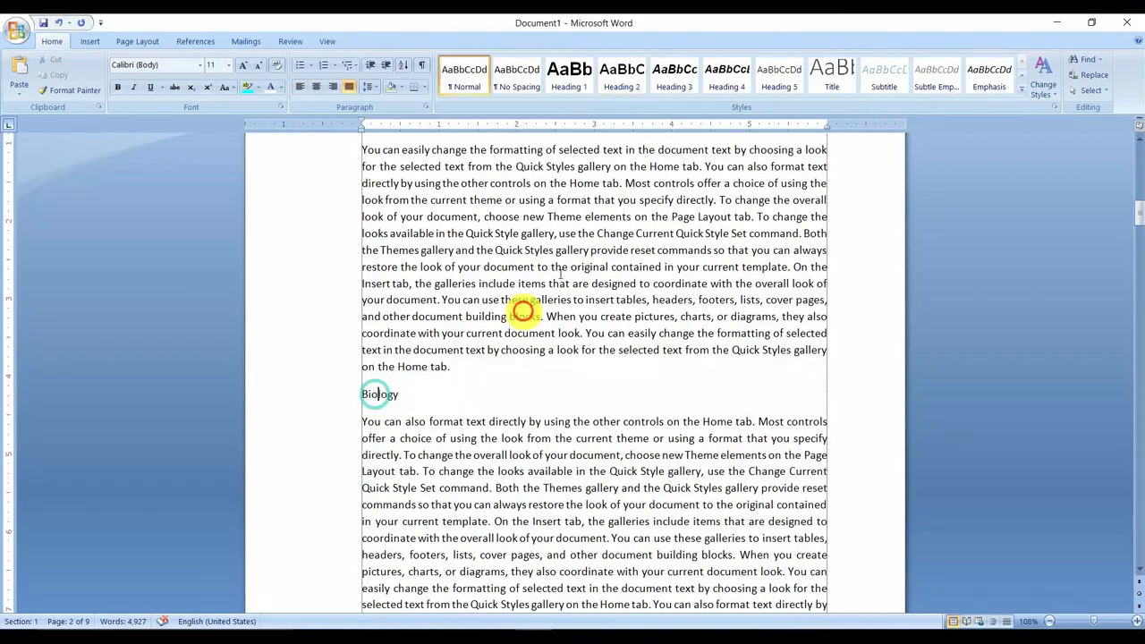
click(673, 76)
Step: Apply the Heading 3 style to the "Physics" and "Chemistry" lines in the science section
scroll(475, 402, down, 13)
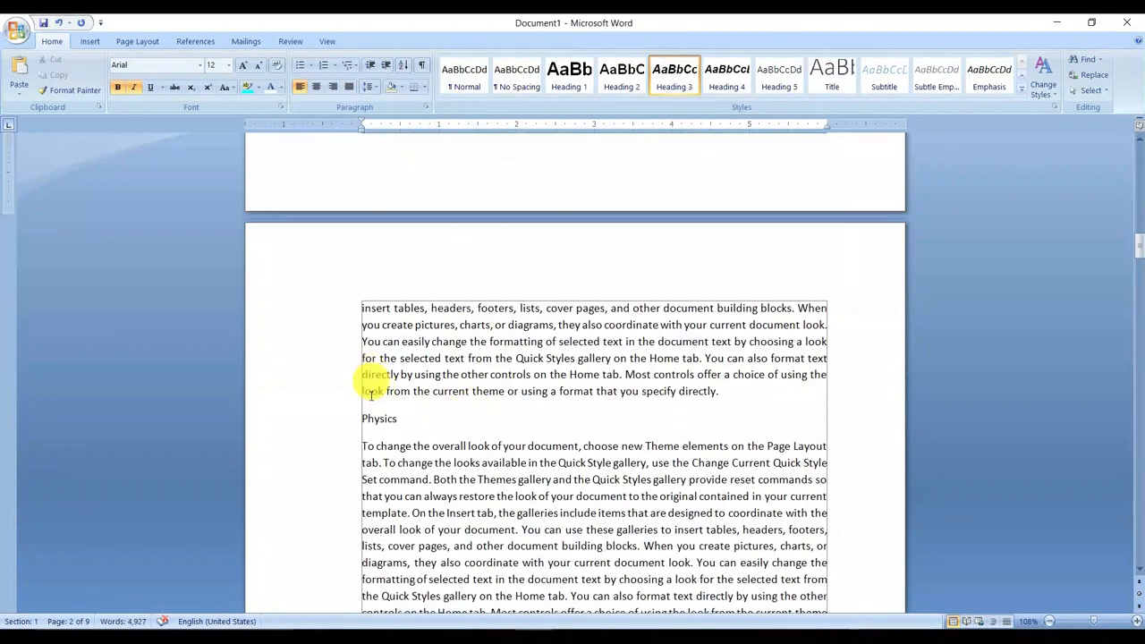
click(379, 417)
click(674, 76)
scroll(505, 466, down, 20)
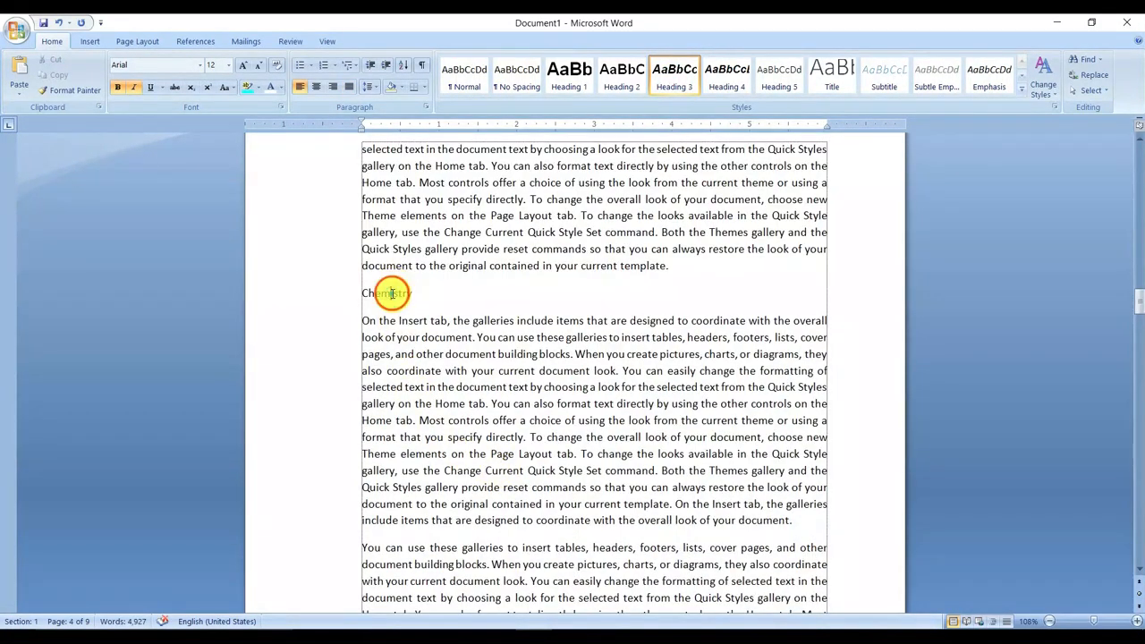
click(391, 293)
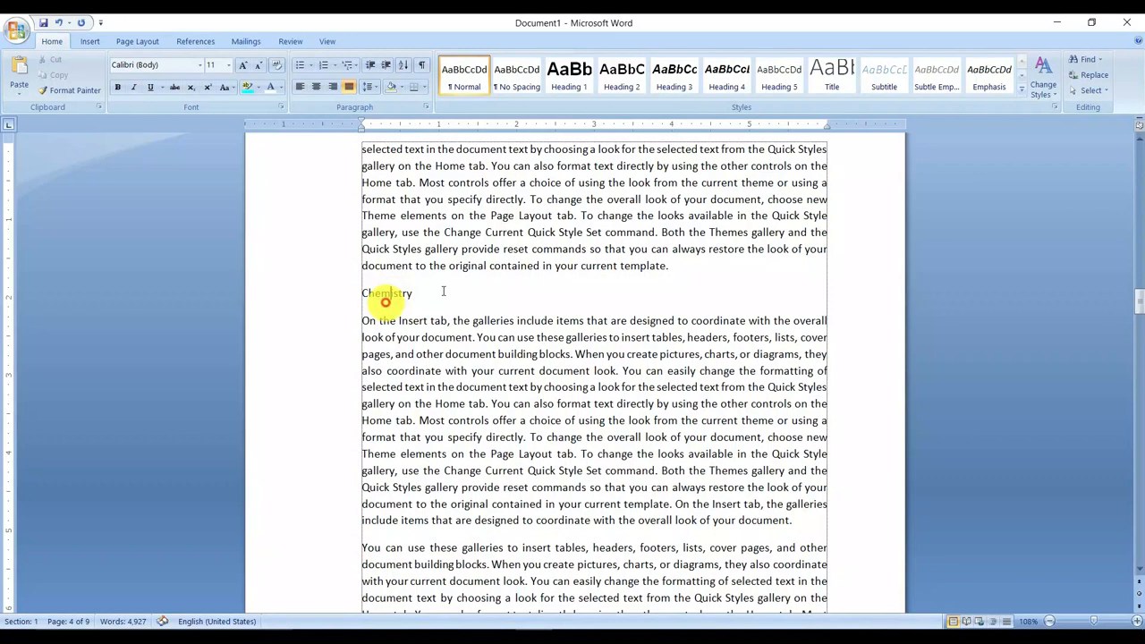
click(672, 87)
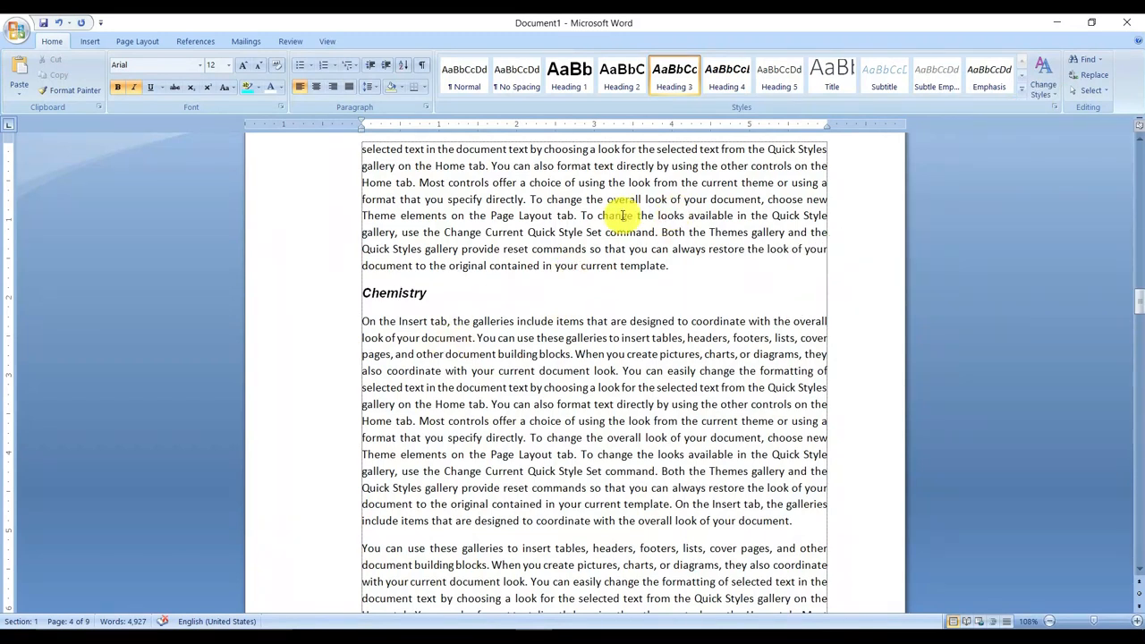
Step: Apply the Heading 2 style to the "Art Stream" line on page 5
scroll(583, 298, down, 3)
scroll(583, 297, down, 14)
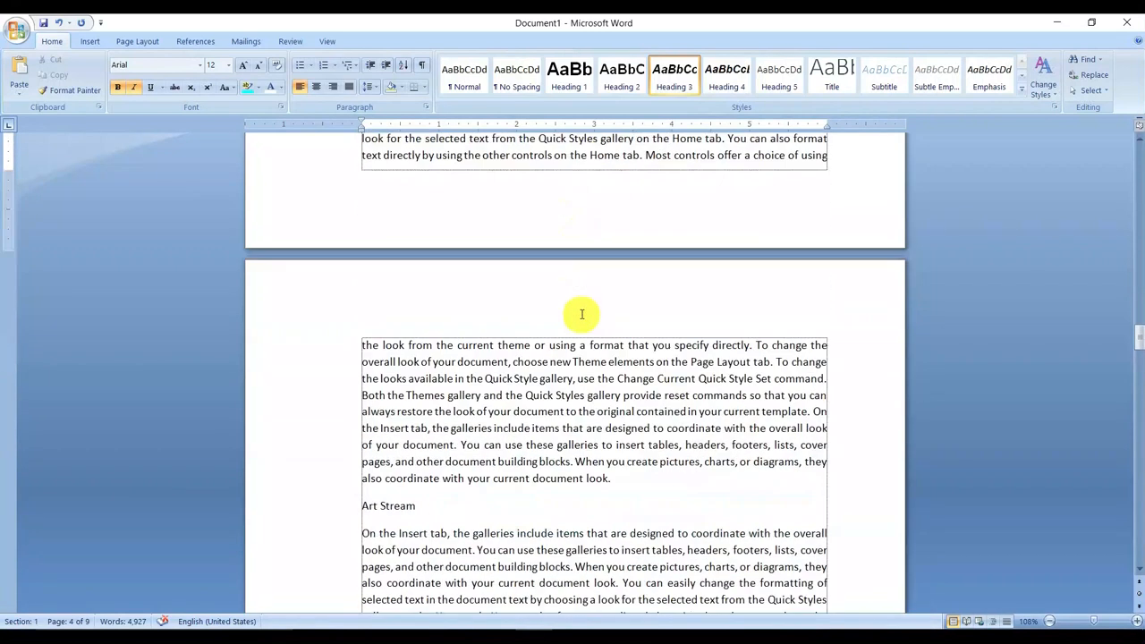
click(401, 349)
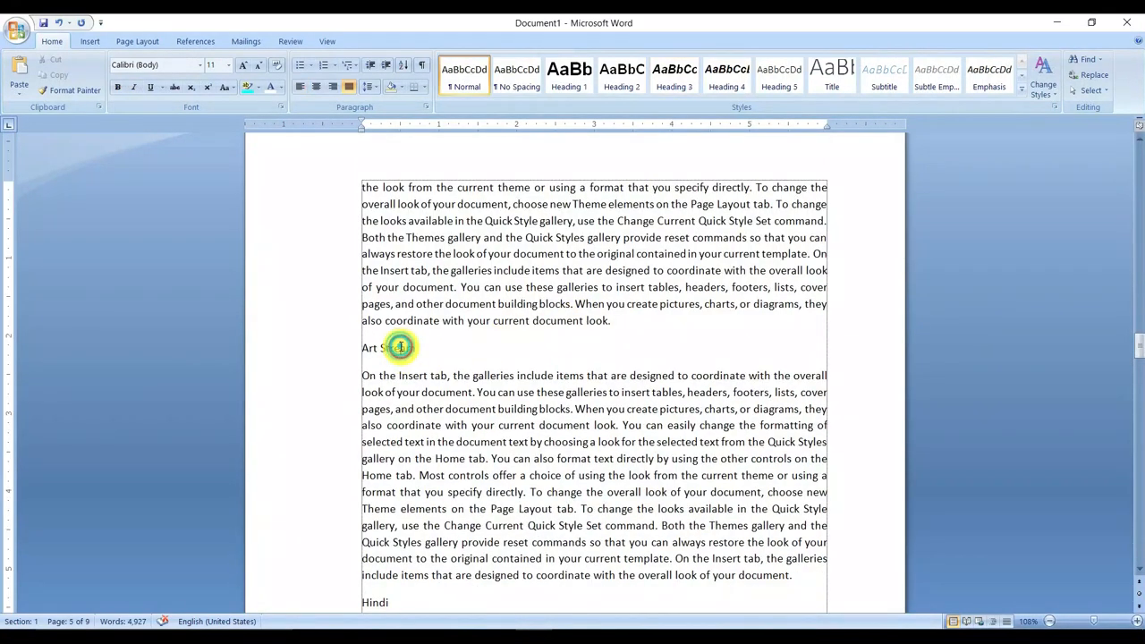
click(617, 81)
Step: Apply the Heading 3 style to the "Hindi" and "English" lines below the "Art Stream" heading
scroll(544, 376, down, 3)
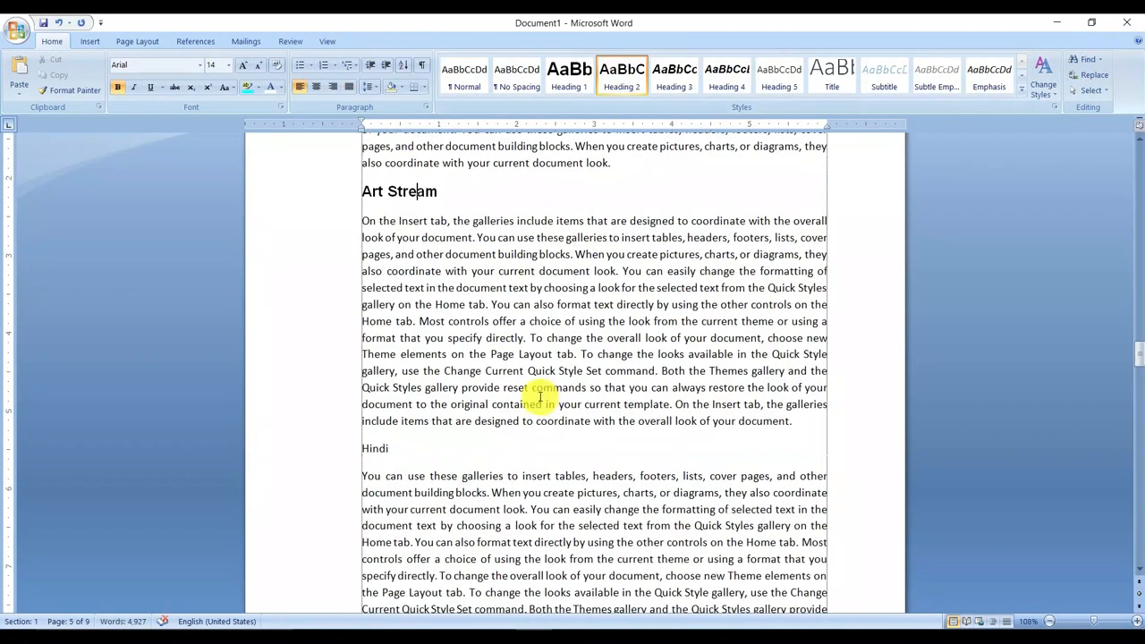
click(376, 450)
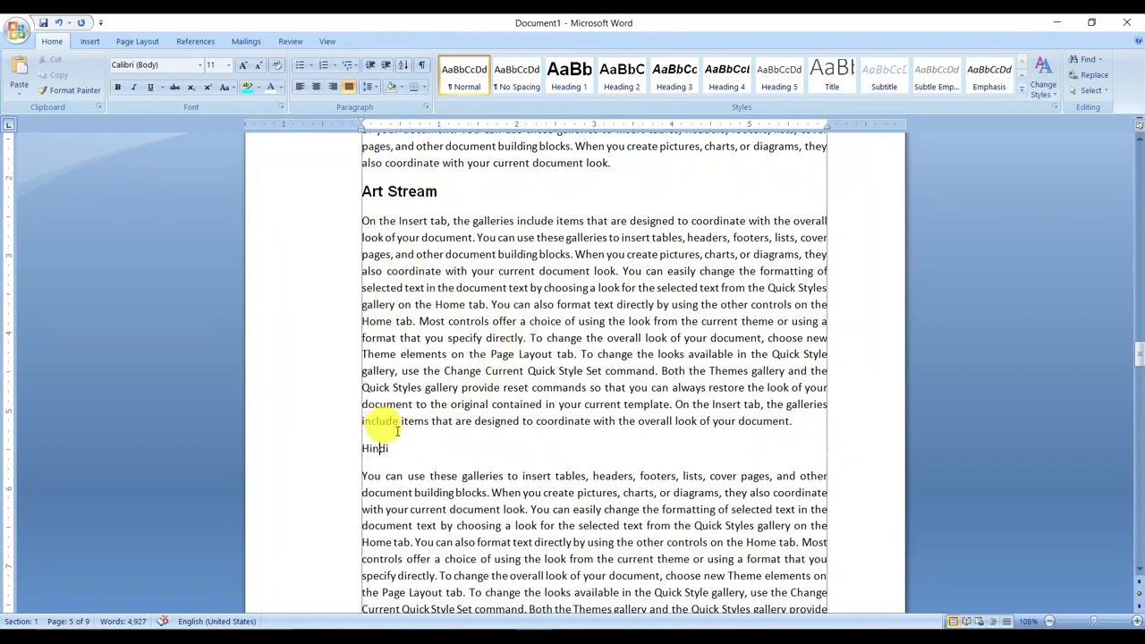
click(674, 76)
scroll(511, 412, down, 6)
scroll(511, 426, down, 12)
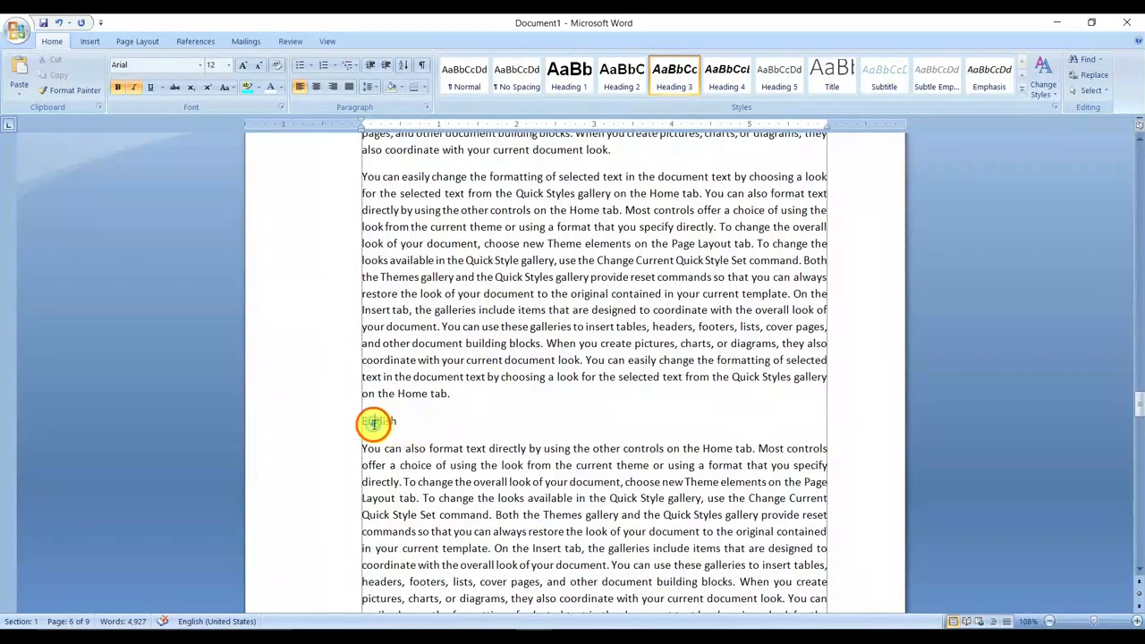
click(375, 423)
click(691, 84)
Step: Correct the "Musics" line on page 7 to "Music" and apply the Heading 3 style to it
scroll(524, 452, down, 5)
scroll(523, 451, down, 5)
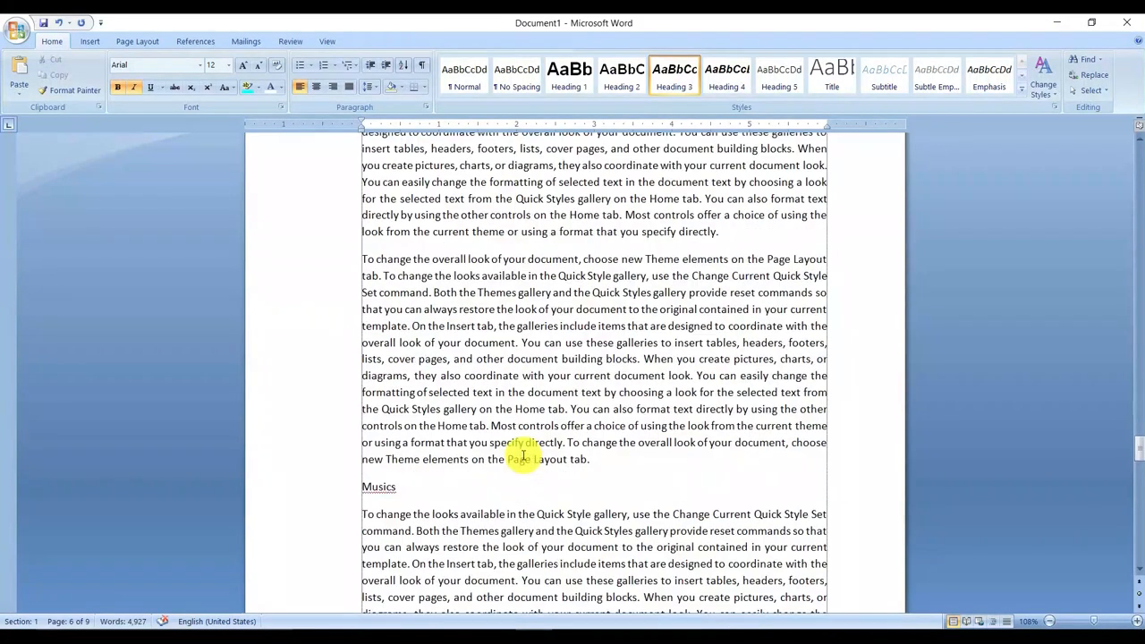
click(395, 485)
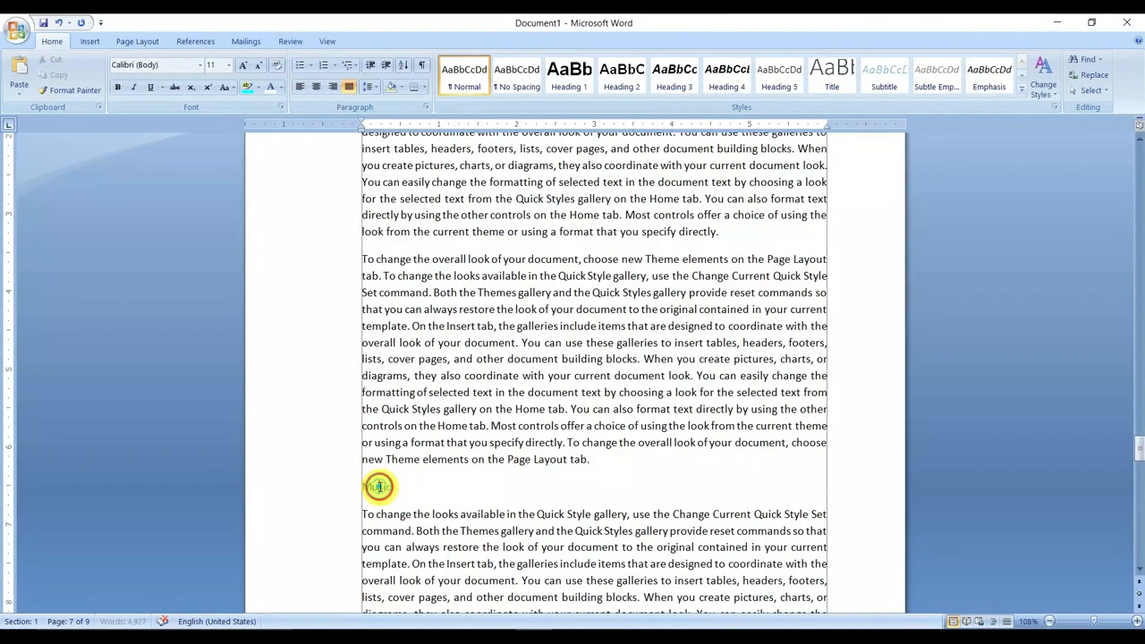
click(687, 78)
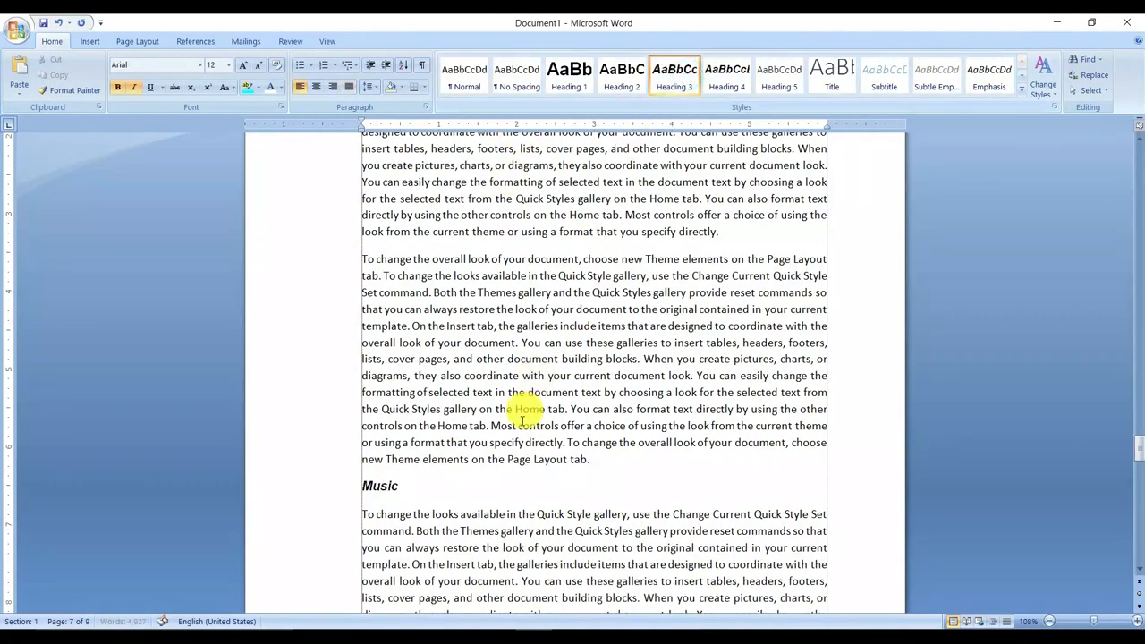
Step: Insert a page break before the "Subjects" heading at the start of the document to create a blank first page
scroll(514, 445, down, 10)
scroll(516, 444, down, 5)
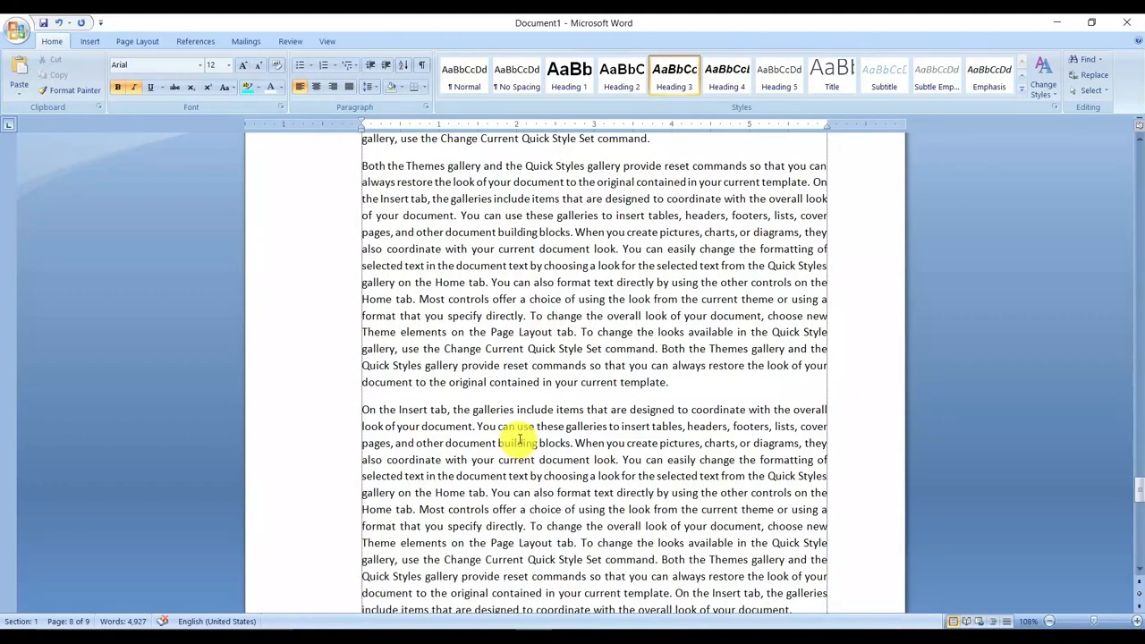
scroll(581, 503, up, 10)
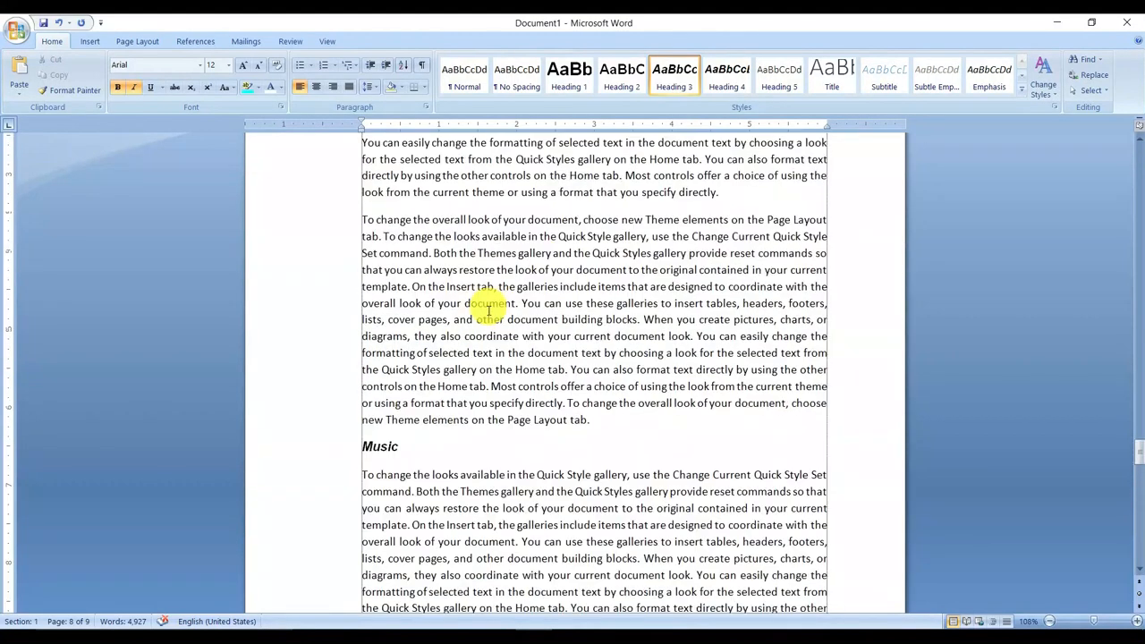
scroll(489, 310, up, 4)
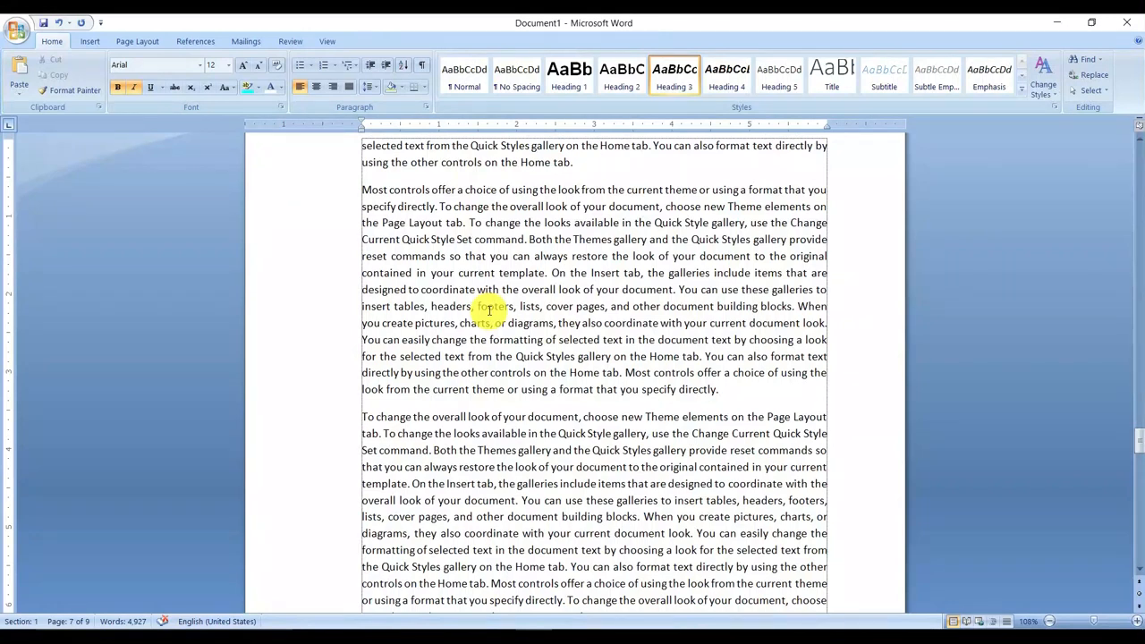
key(ctrl+Home)
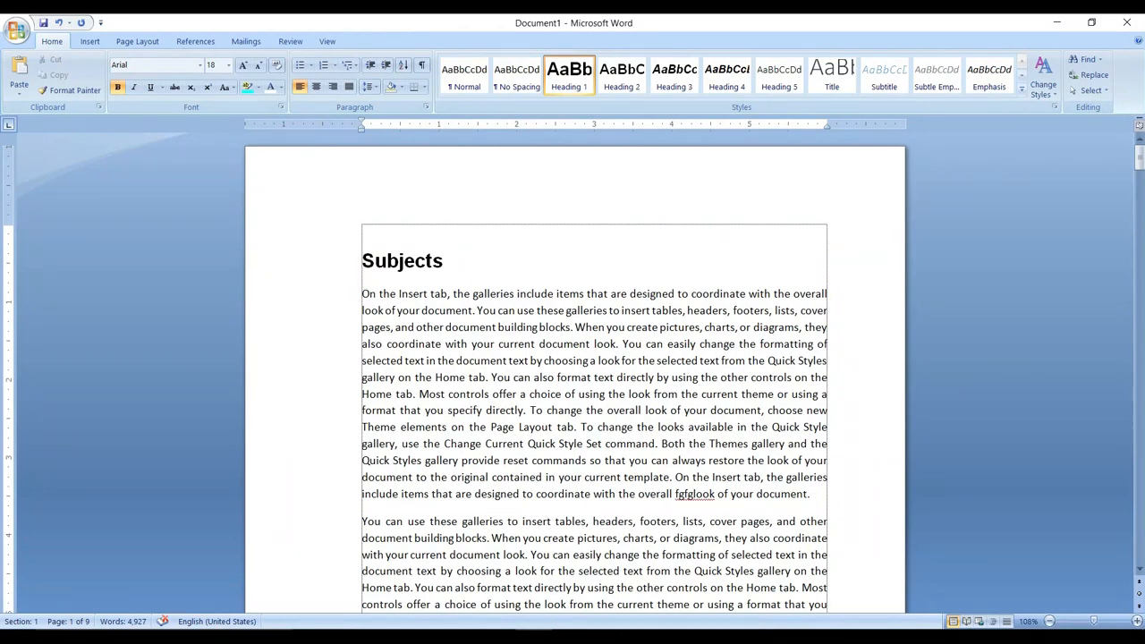
key(ctrl+Return)
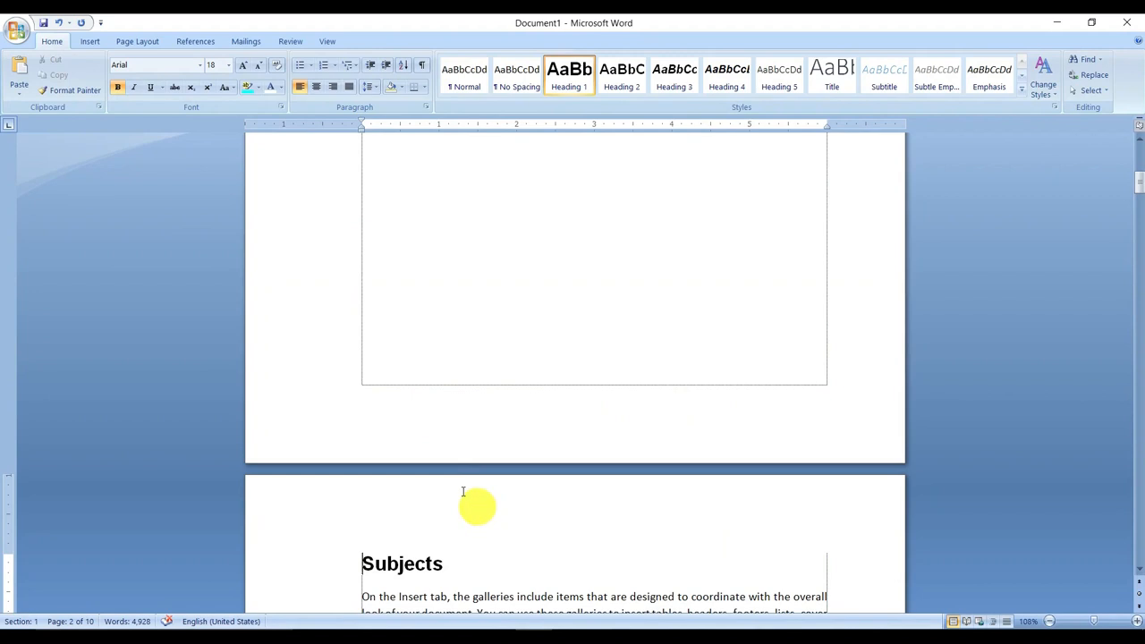
Step: Insert the built-in Automatic Table 1 table of contents at the top of the blank first page
scroll(447, 475, up, 10)
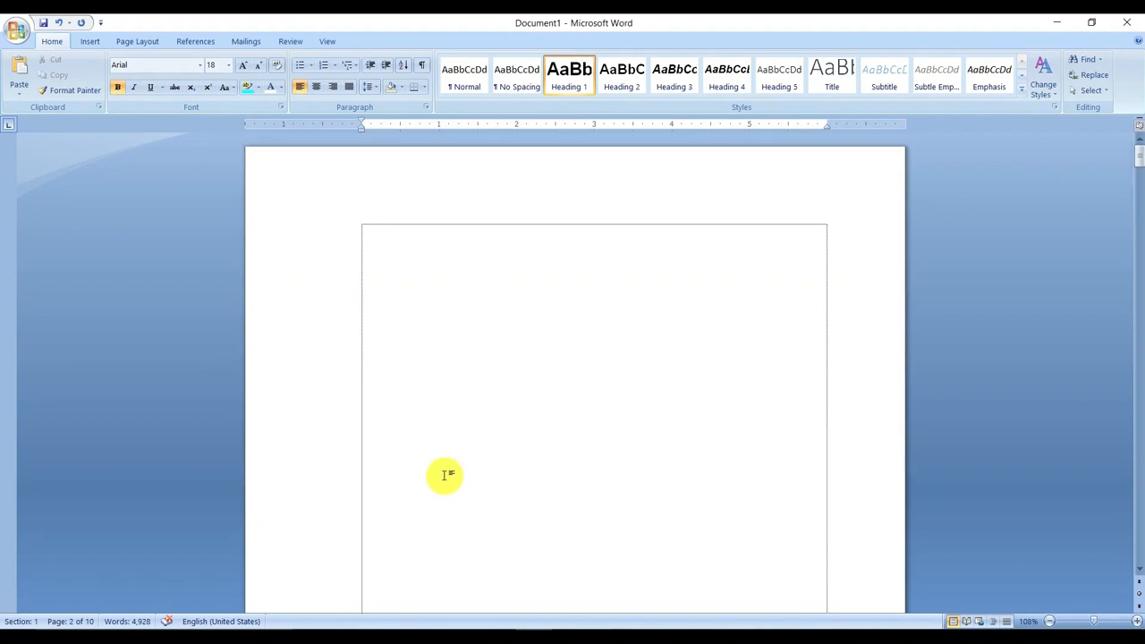
click(374, 240)
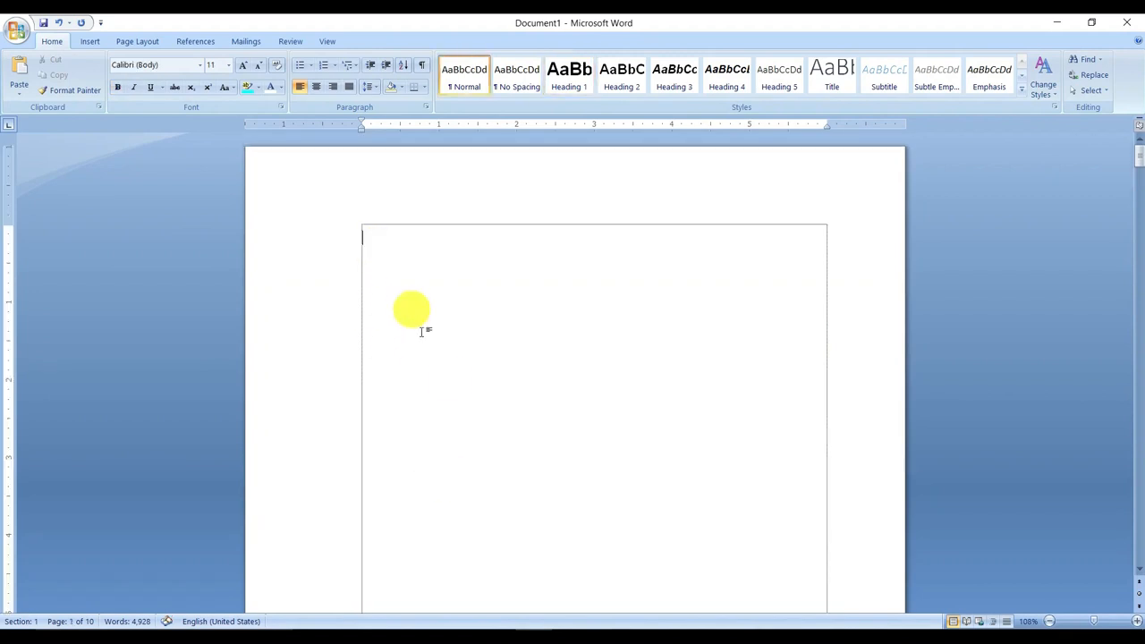
click(184, 41)
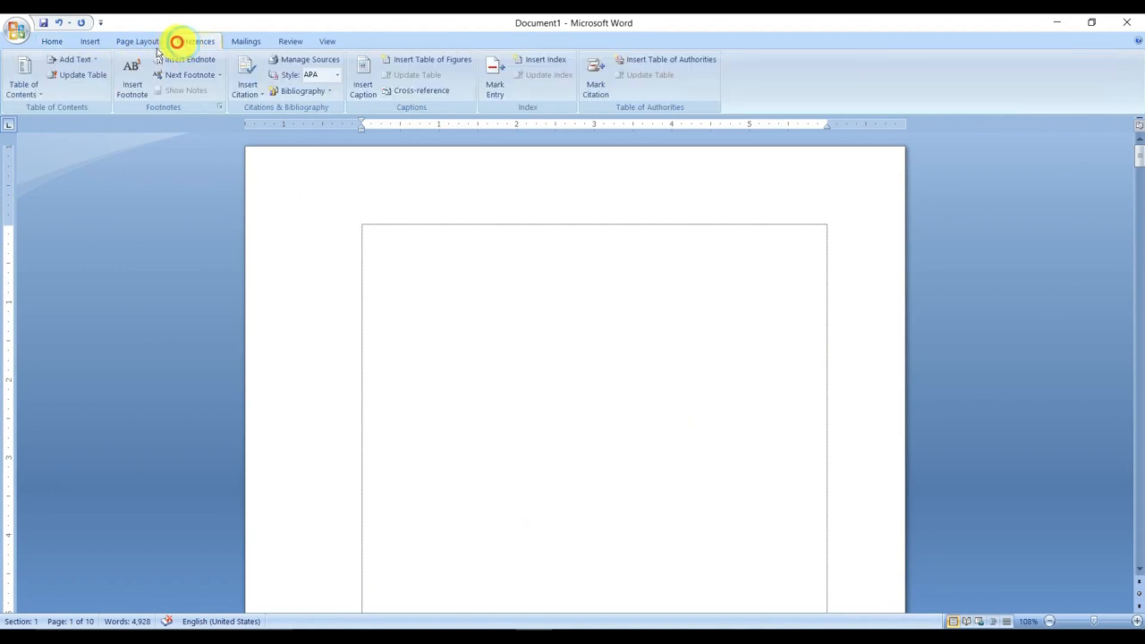
click(29, 93)
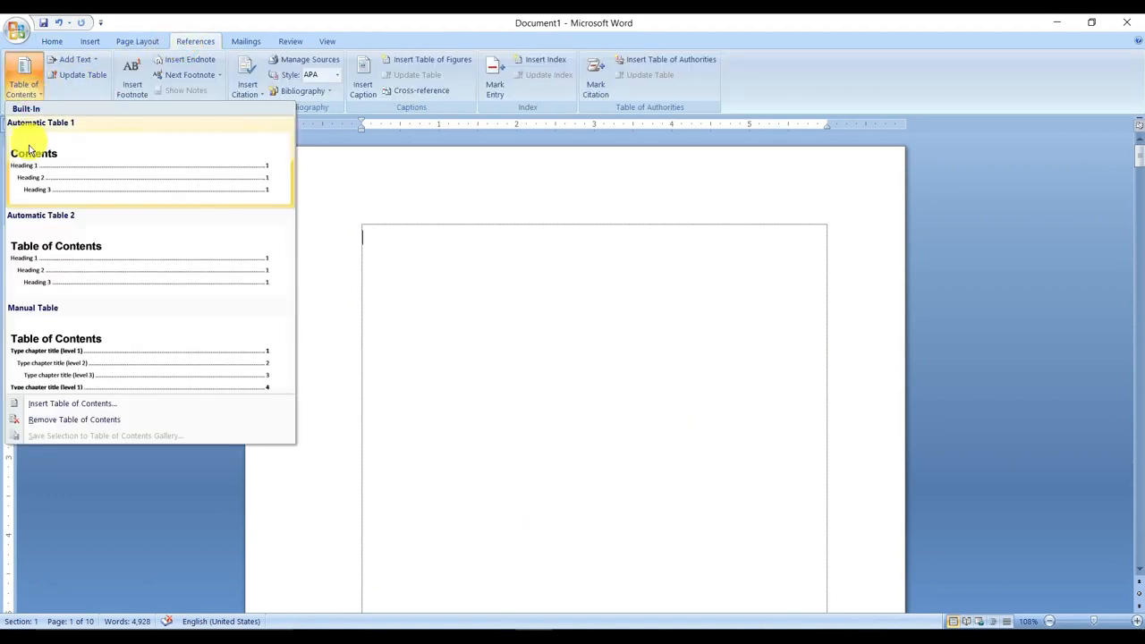
click(89, 188)
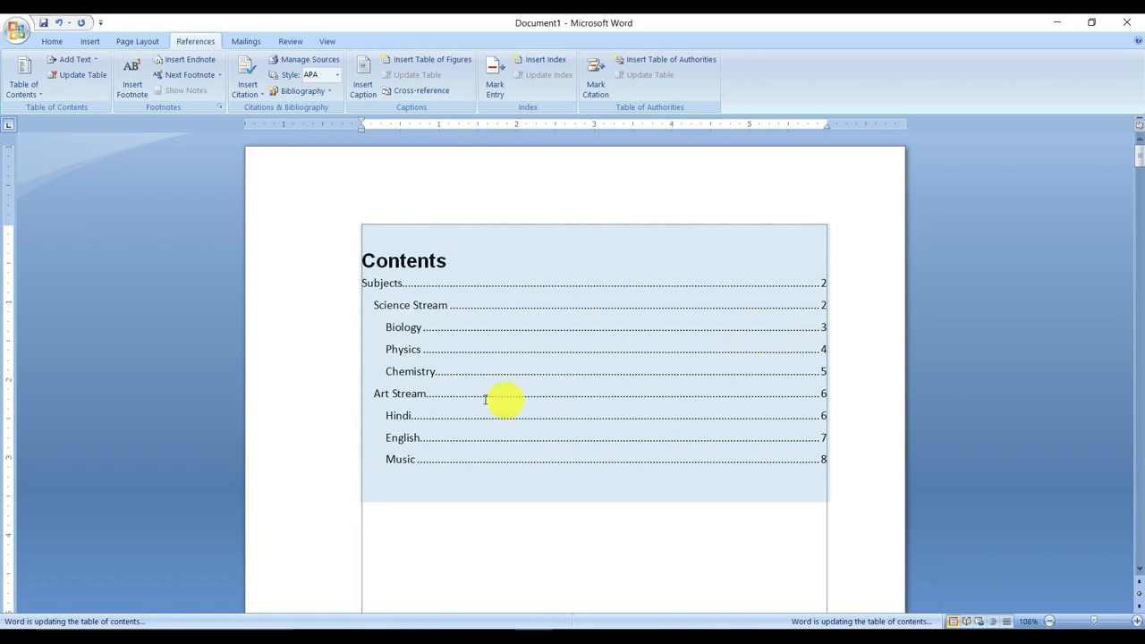
Step: Follow the "Art Stream" entry in the table of contents to its heading, and return to the table
click(461, 398)
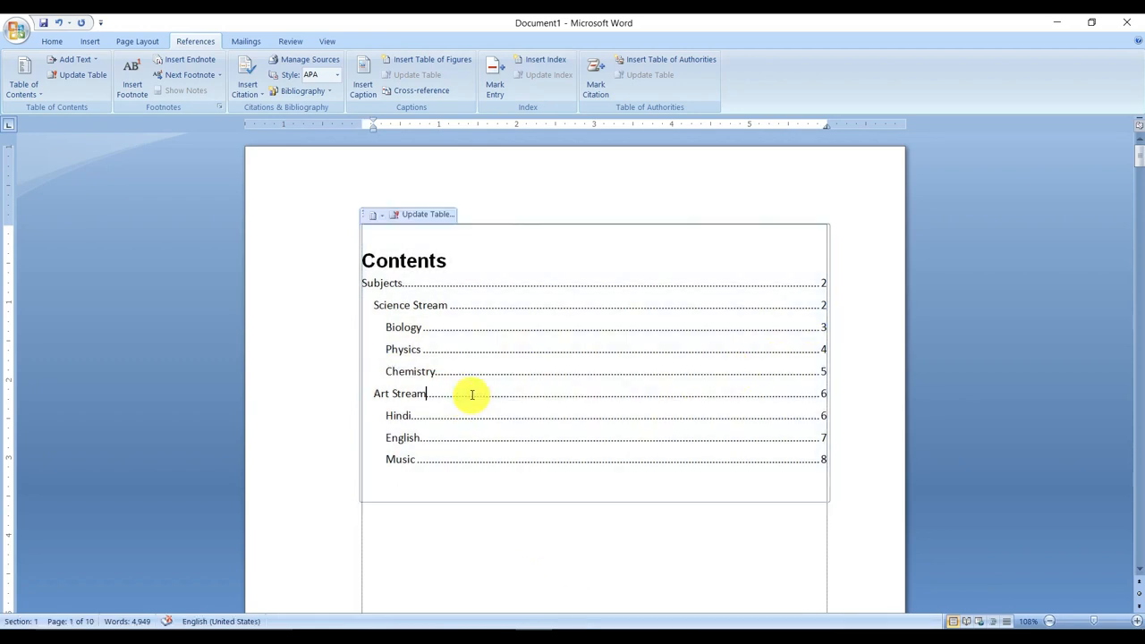
ctrl+click(426, 399)
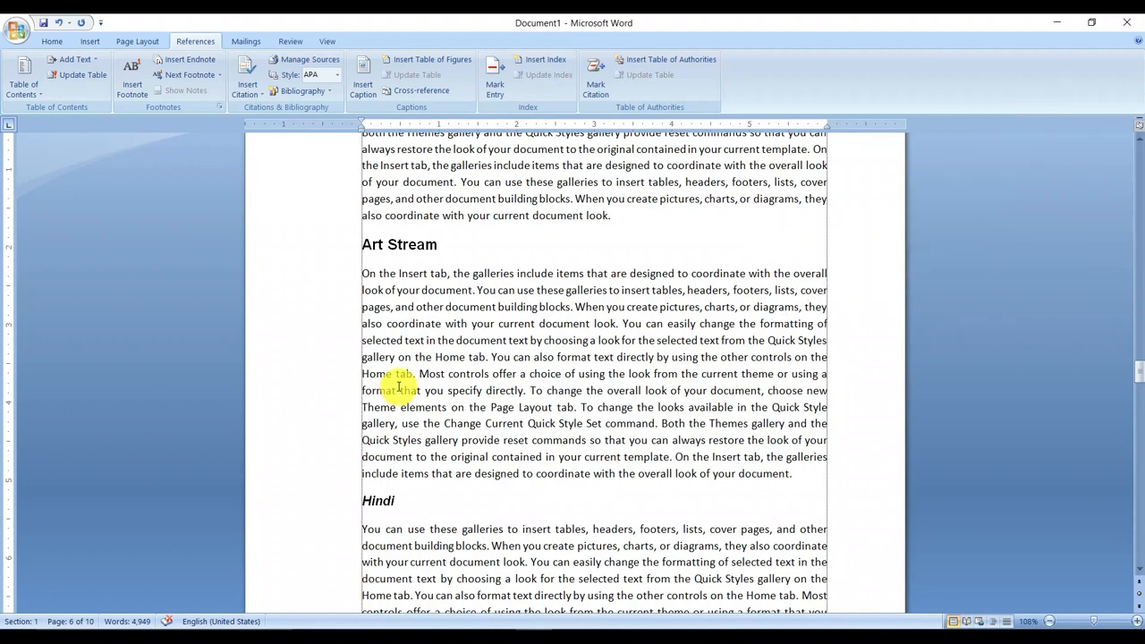
key(alt+Left)
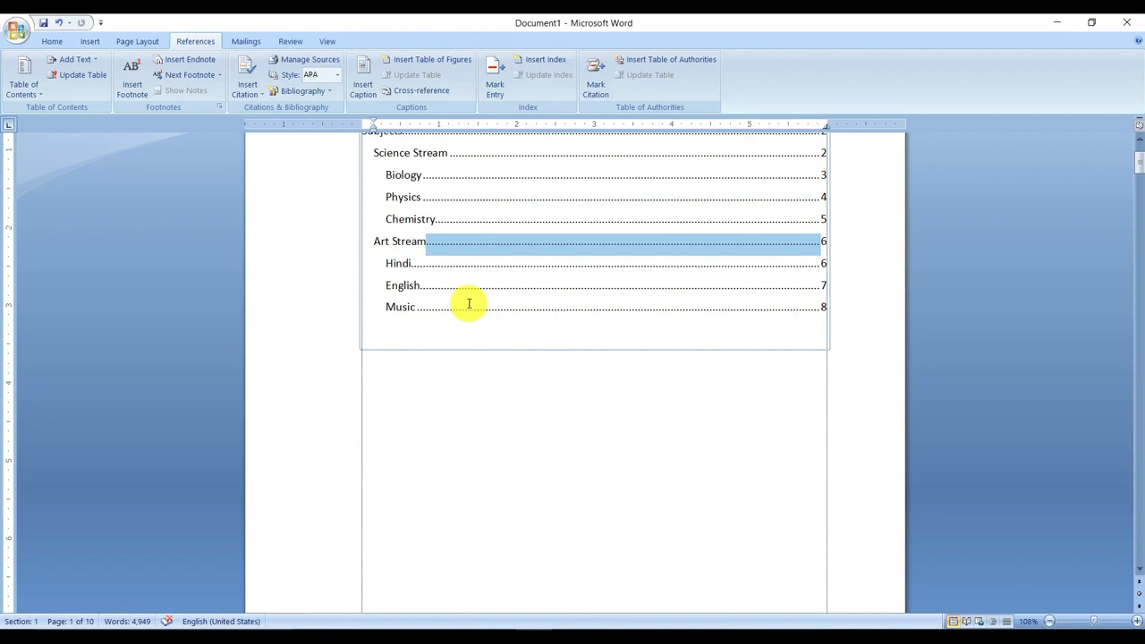
Step: Insert a "Geography" line on page 9, after the paragraph ending "contained in your current template.", and apply the Heading 3 style to it
ctrl+click(404, 313)
scroll(456, 430, down, 12)
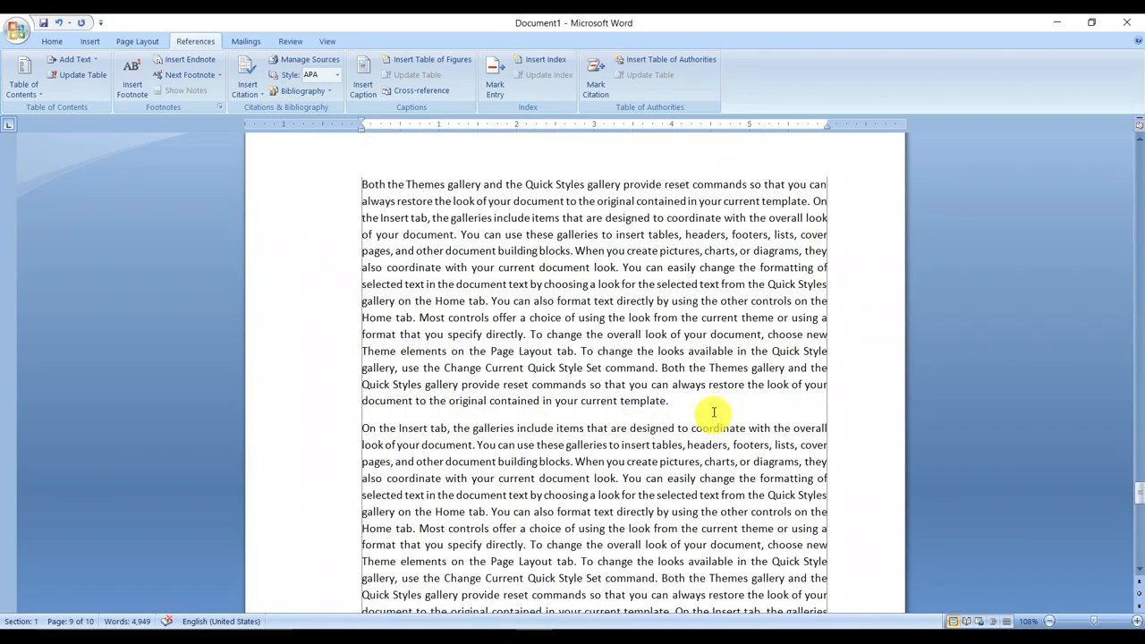
click(696, 397)
key(Return)
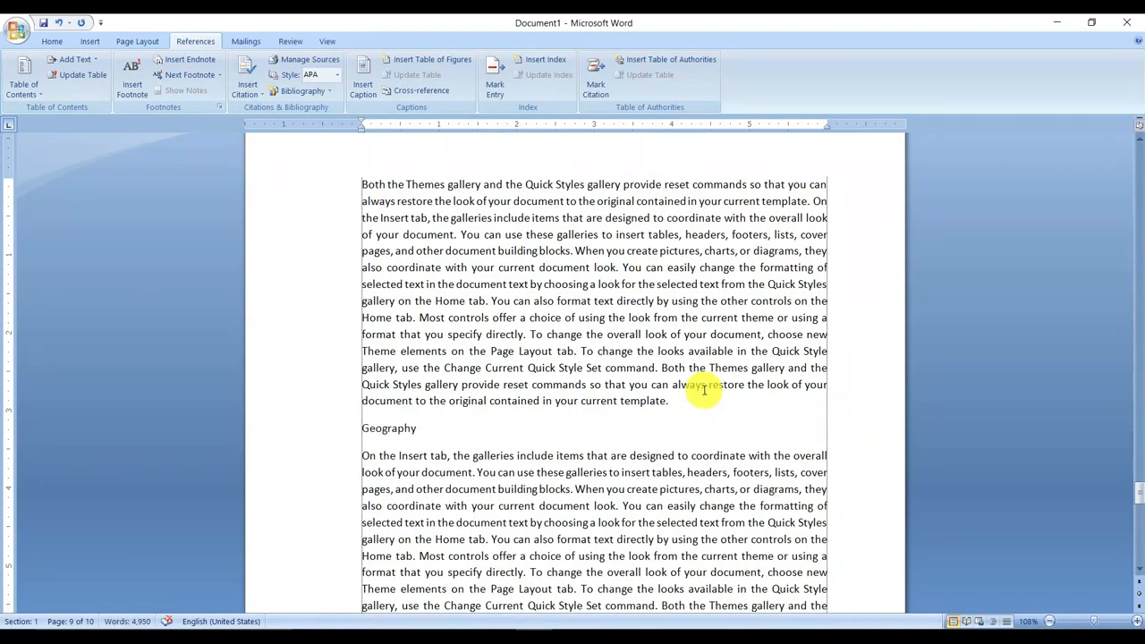
click(57, 44)
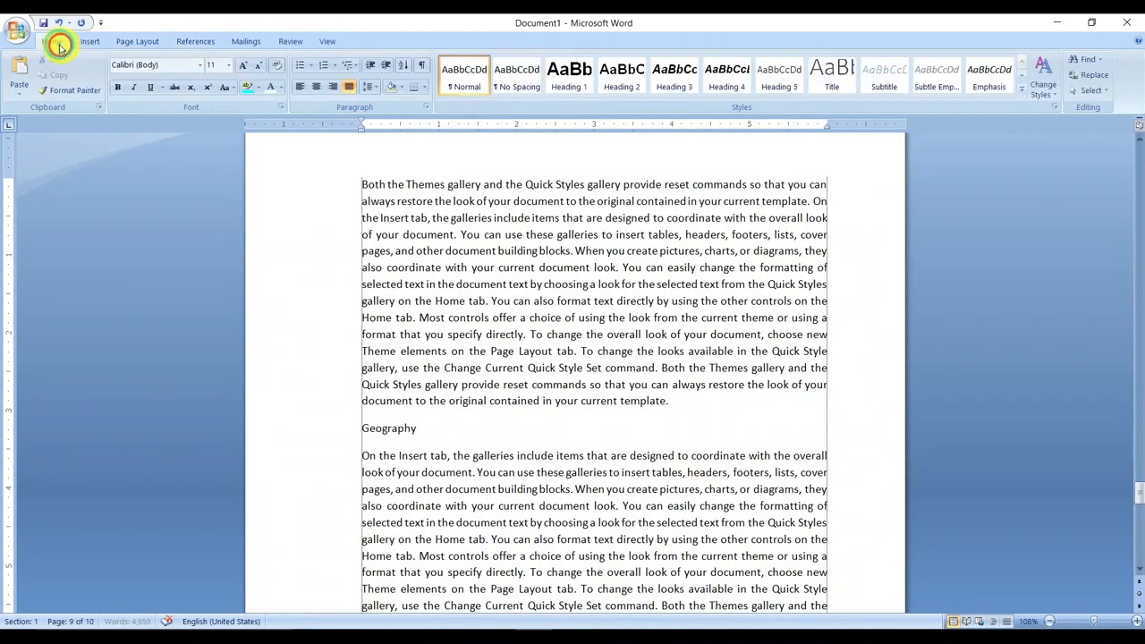
click(674, 73)
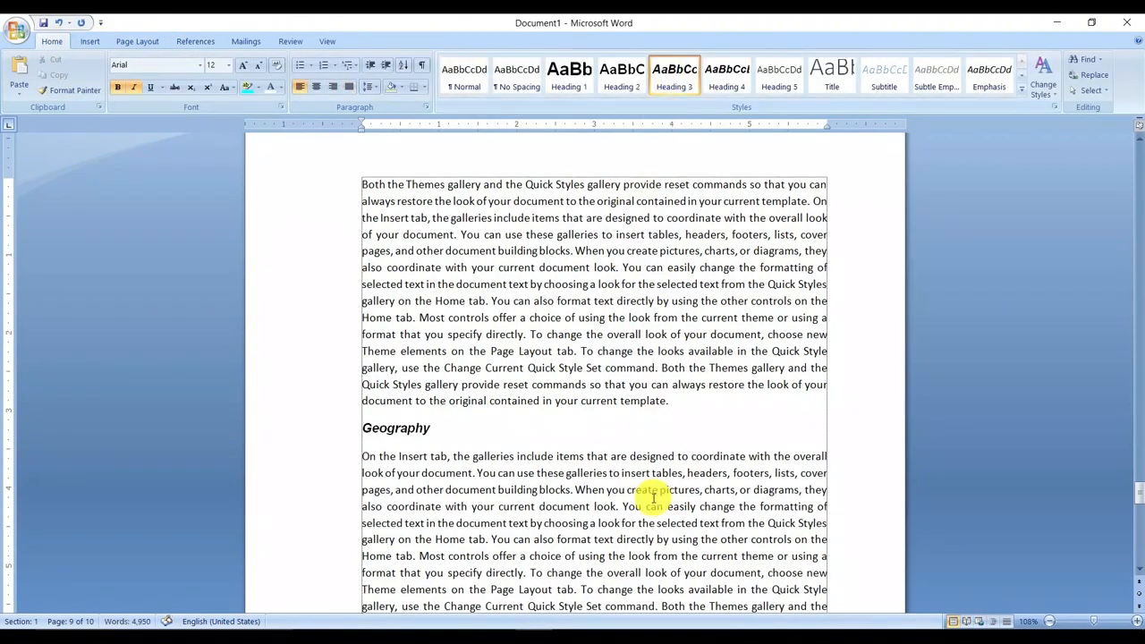
Step: Update the table of contents on the first page with the option to update the entire table
key(ctrl+Home)
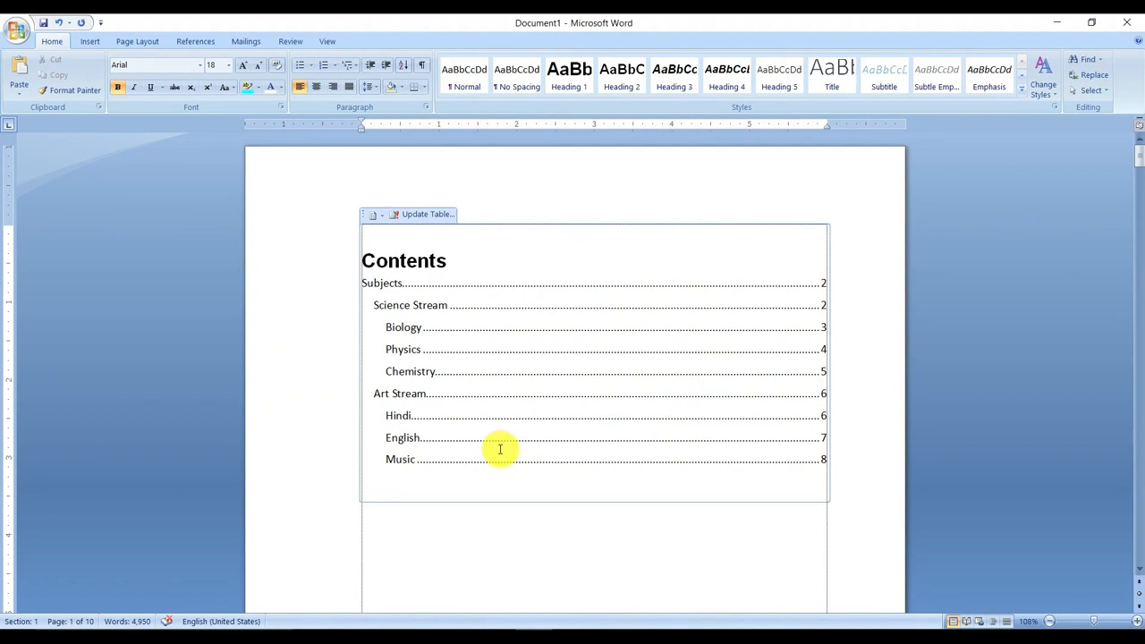
click(438, 444)
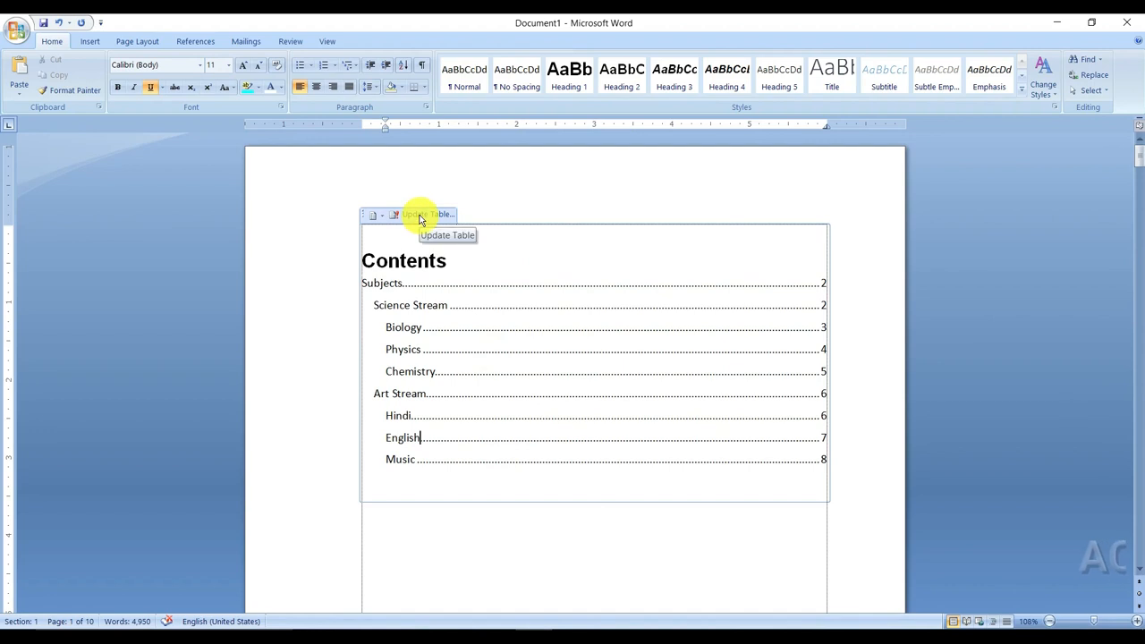
click(195, 42)
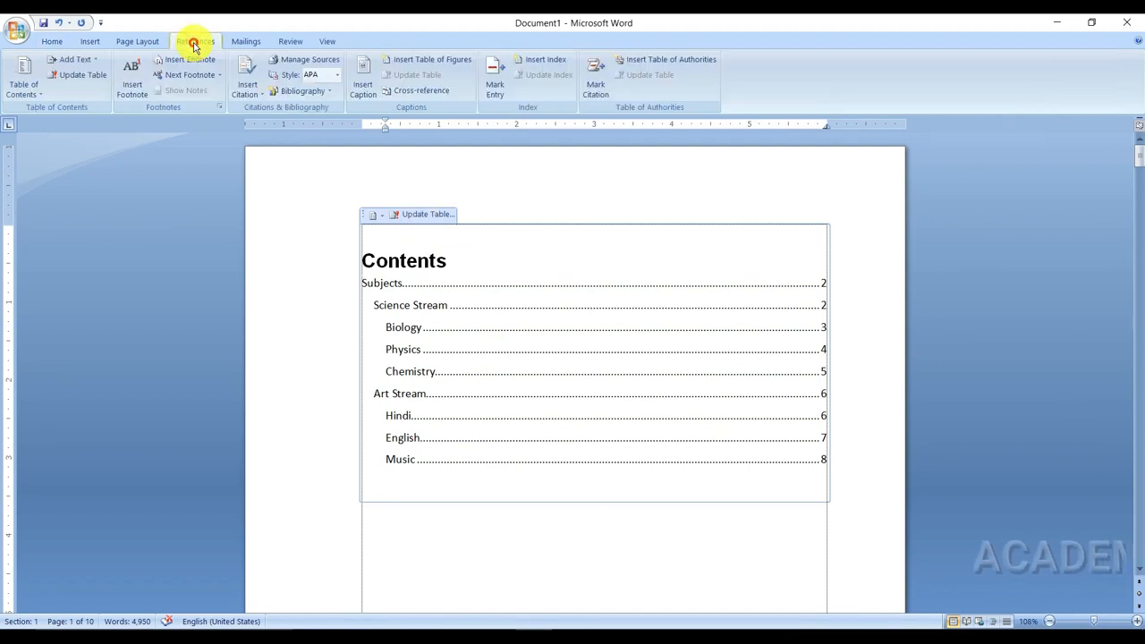
click(85, 77)
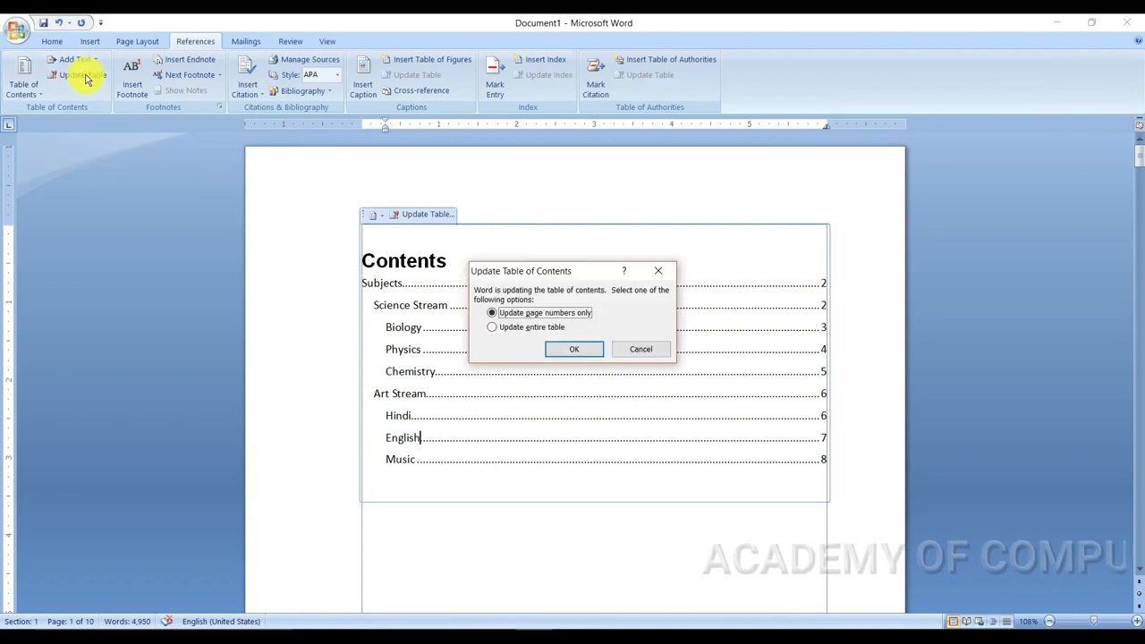
click(496, 328)
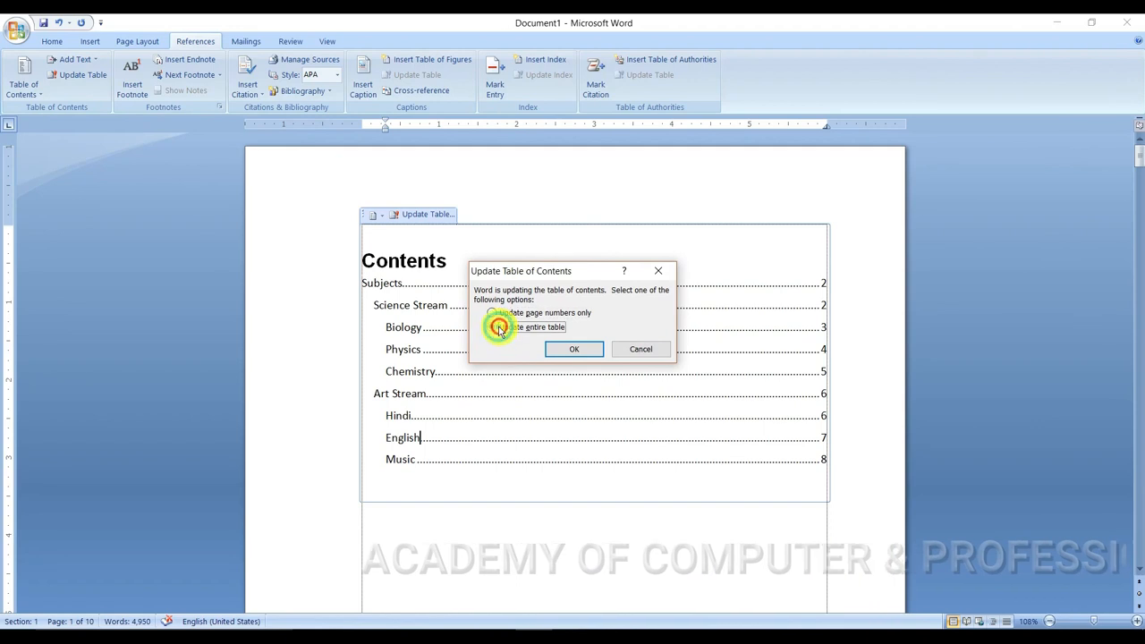
click(590, 353)
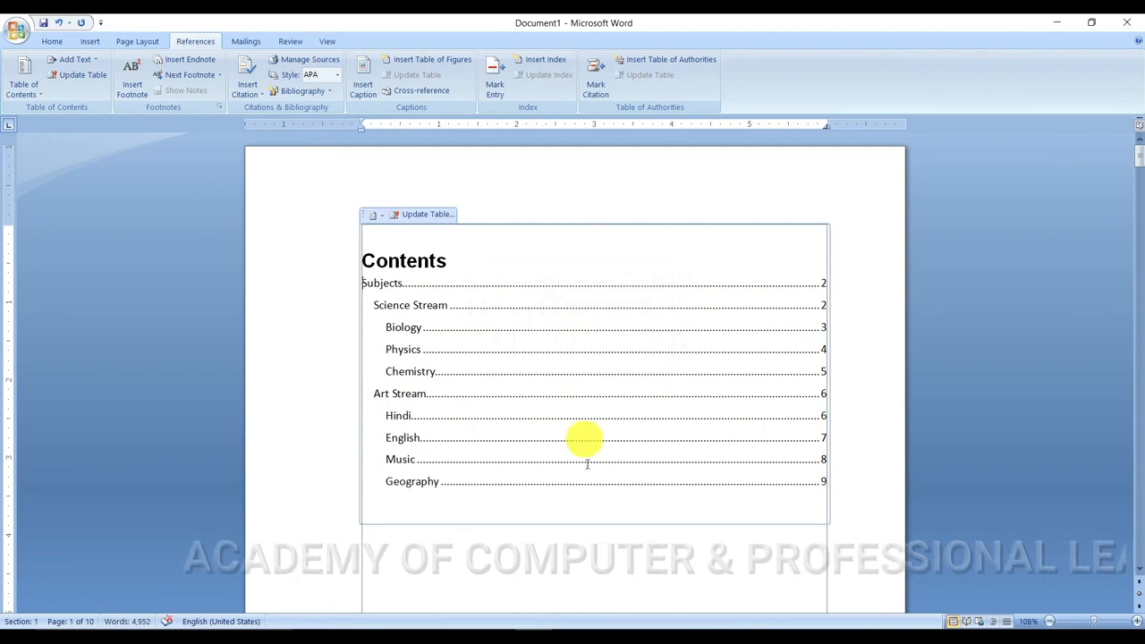
Step: Follow the "Geography" entry in the table of contents to its heading, and return to the table
ctrl+click(468, 487)
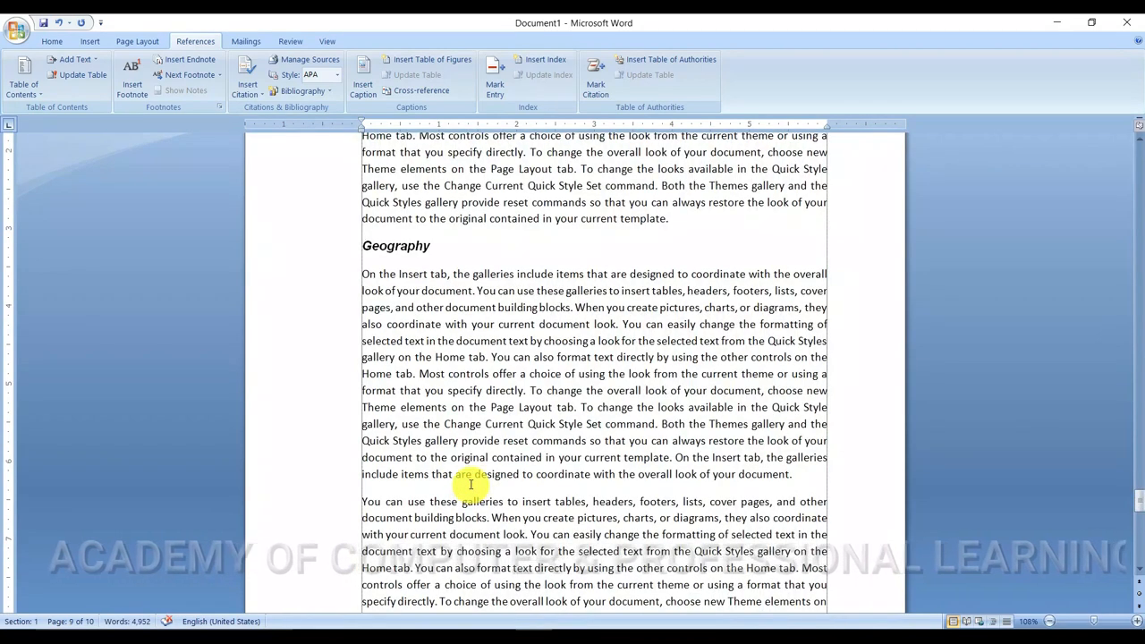
key(alt+Left)
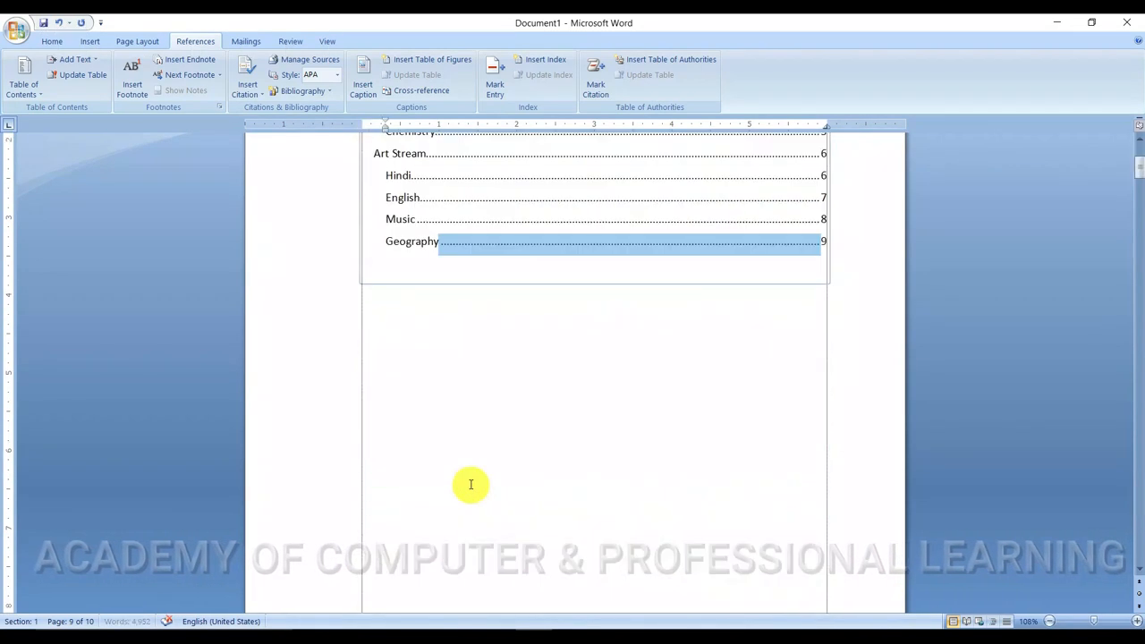
scroll(463, 452, up, 2)
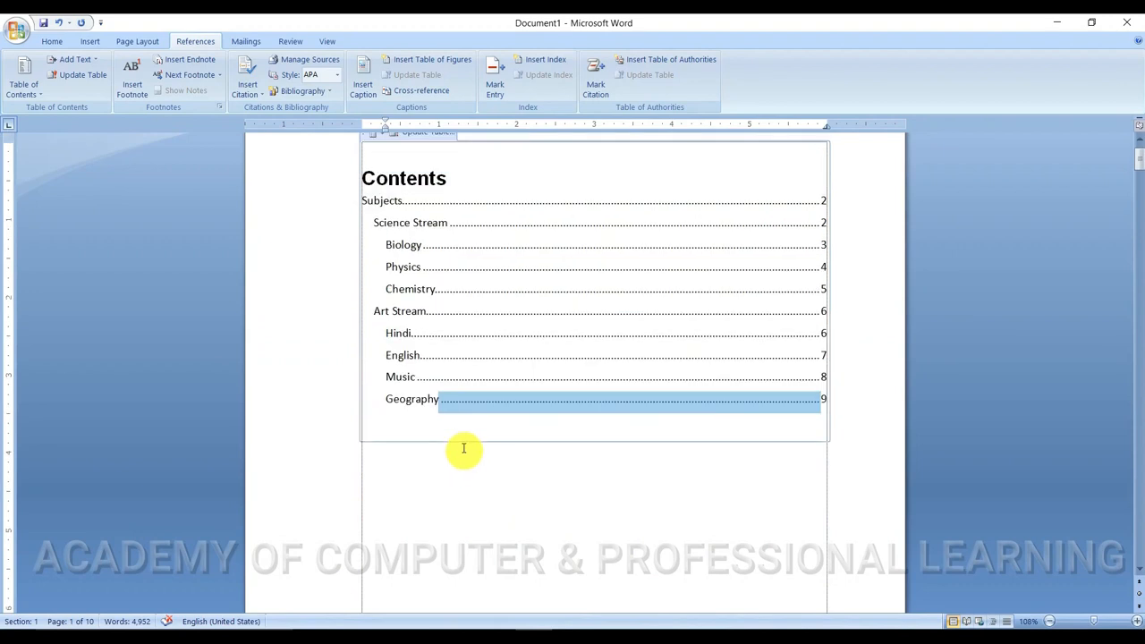
scroll(461, 444, up, 1)
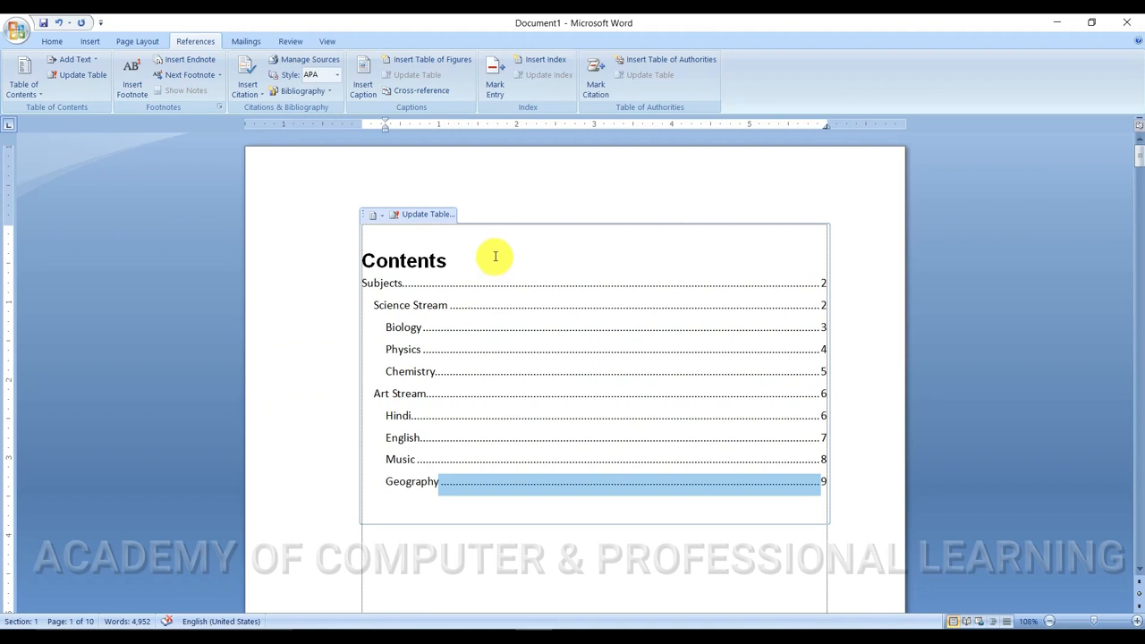
Step: Insert a footnote reading "collection of information" after the word "document" before "building blocks" in the first paragraph under Subjects
scroll(506, 331, down, 3)
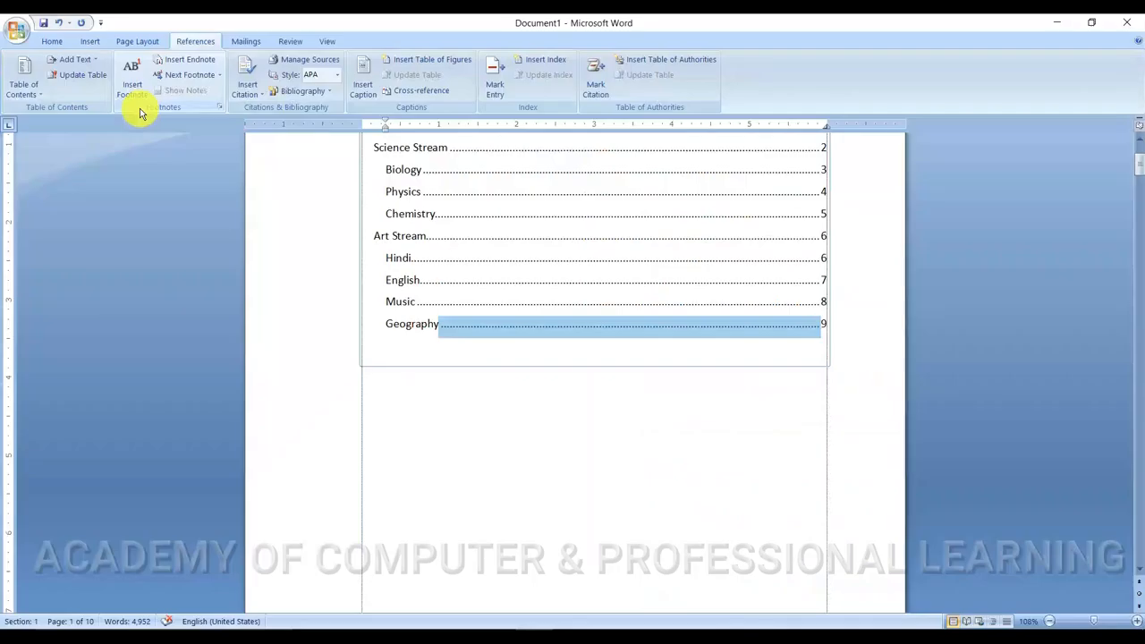
scroll(451, 381, down, 15)
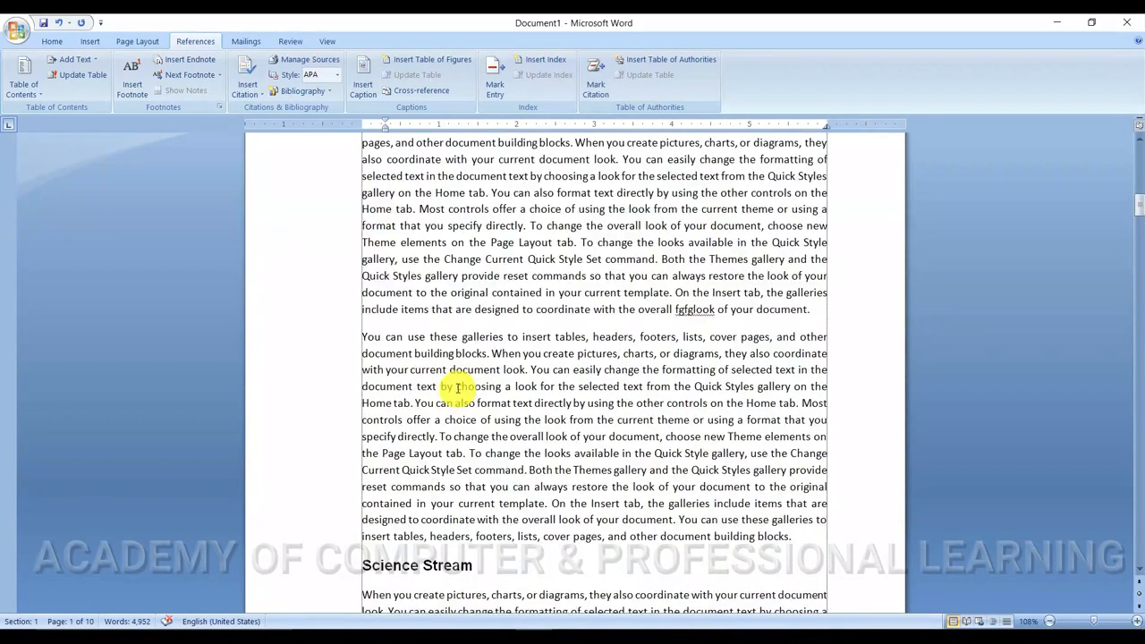
scroll(563, 308, up, 2)
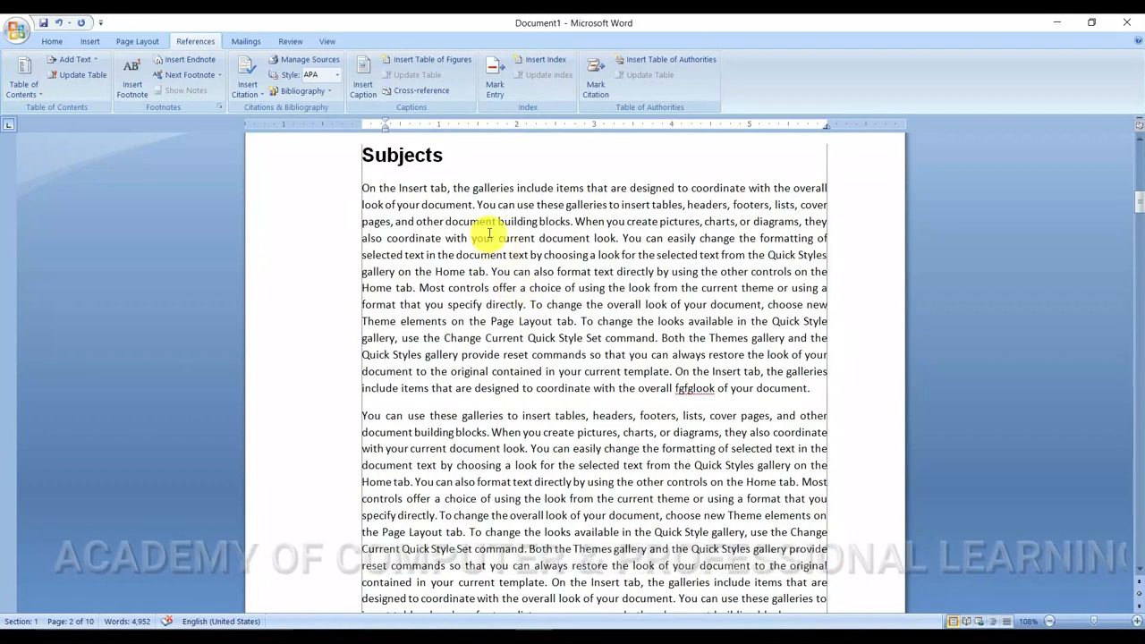
scroll(500, 398, down, 9)
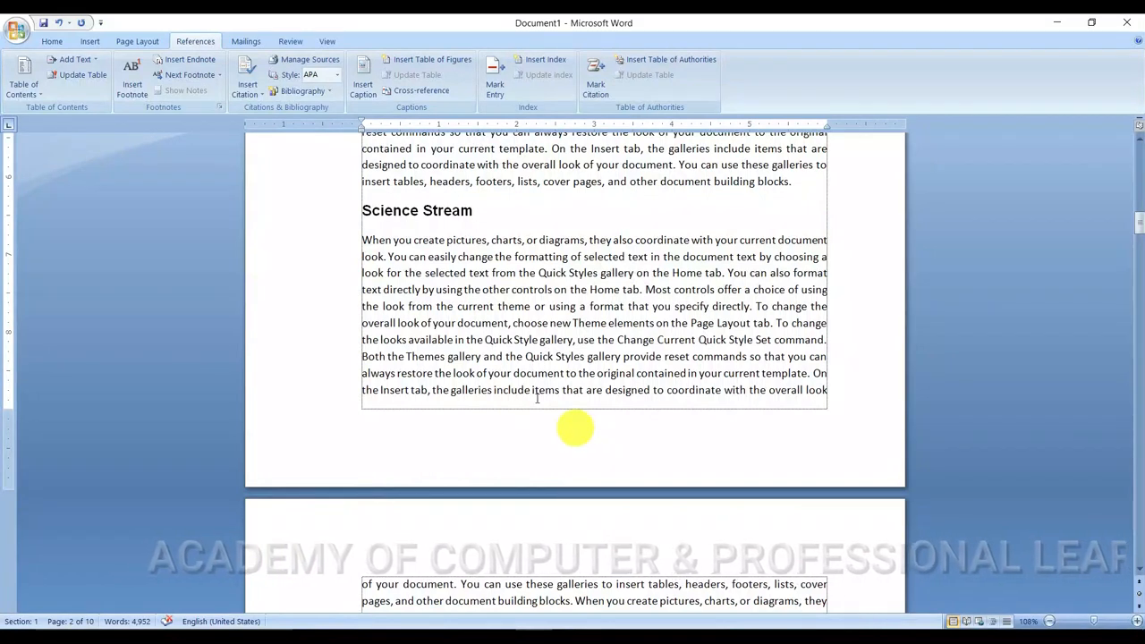
scroll(575, 427, up, 4)
scroll(520, 388, up, 7)
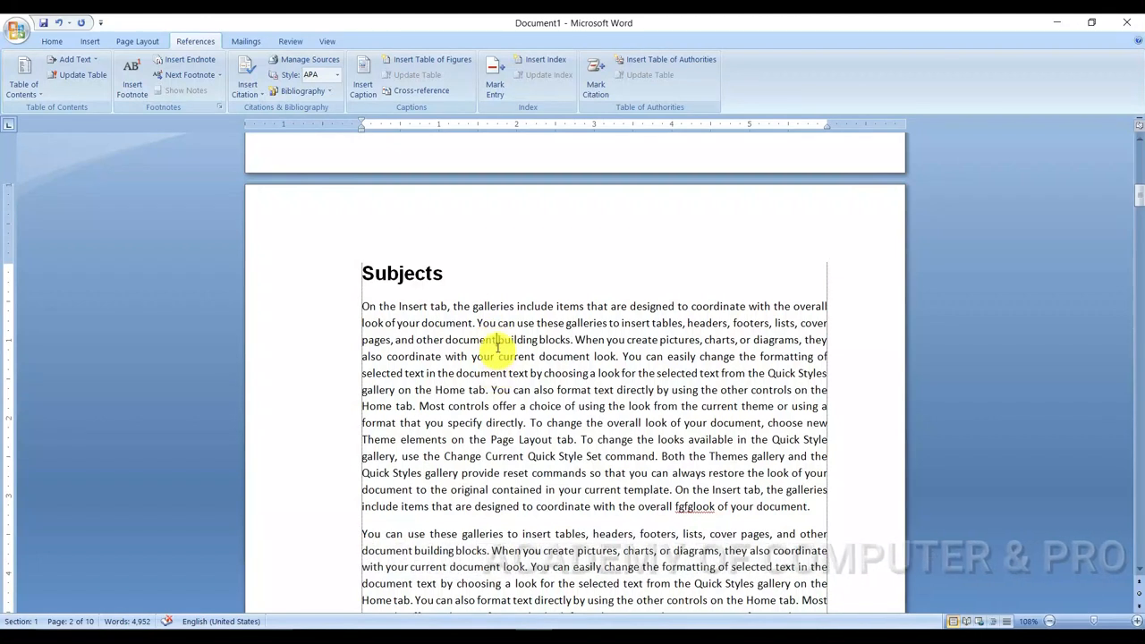
click(497, 345)
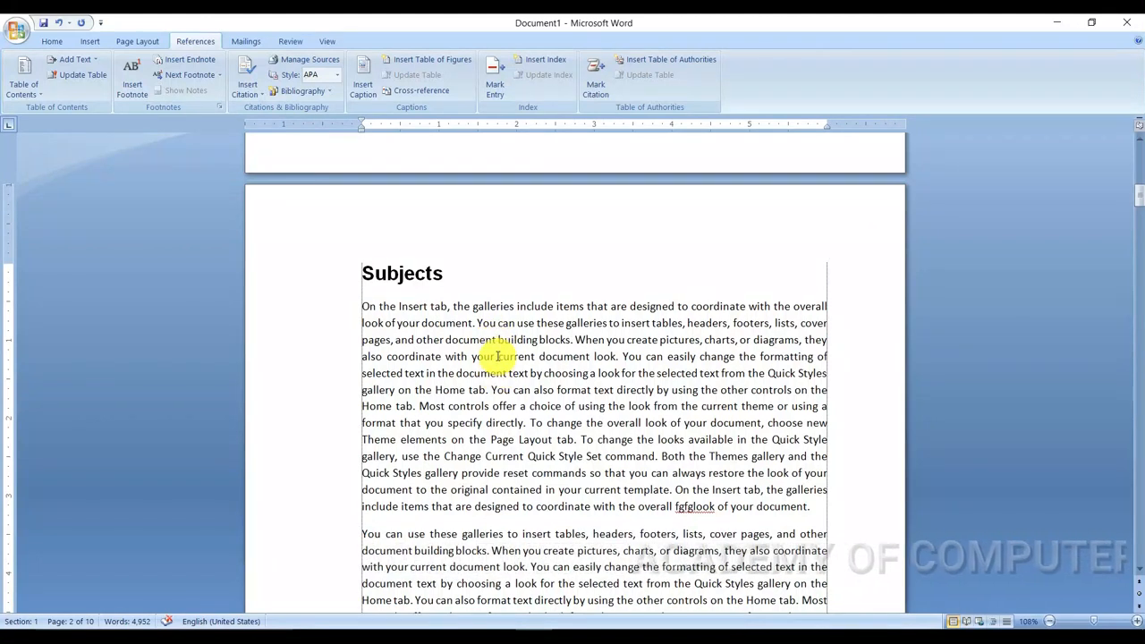
ctrl+scroll(497, 356, up, 3)
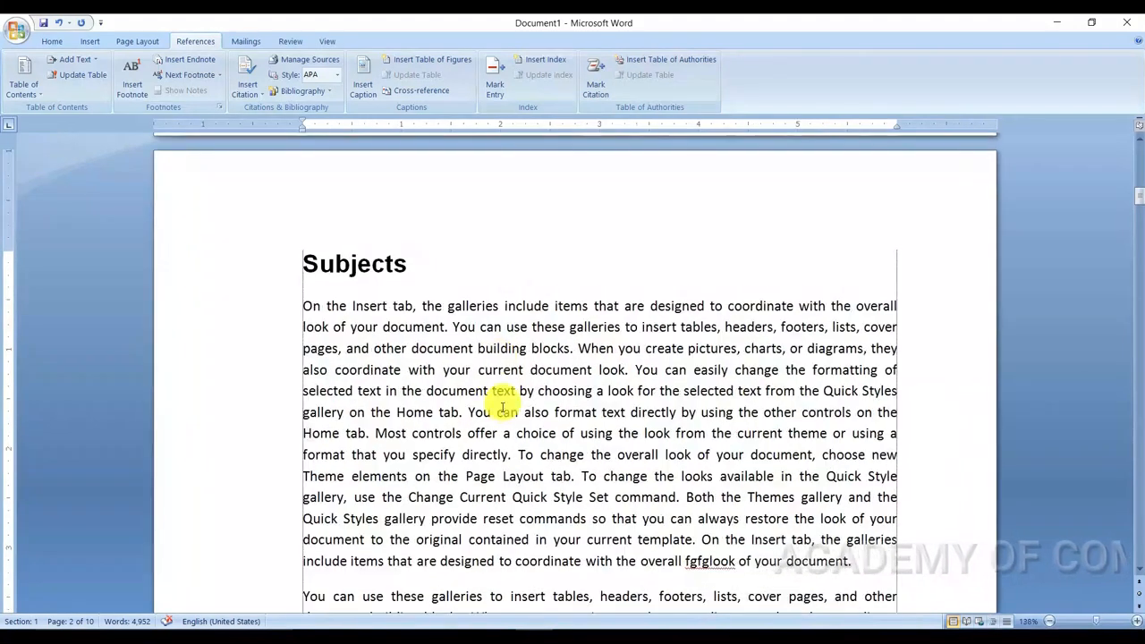
click(131, 80)
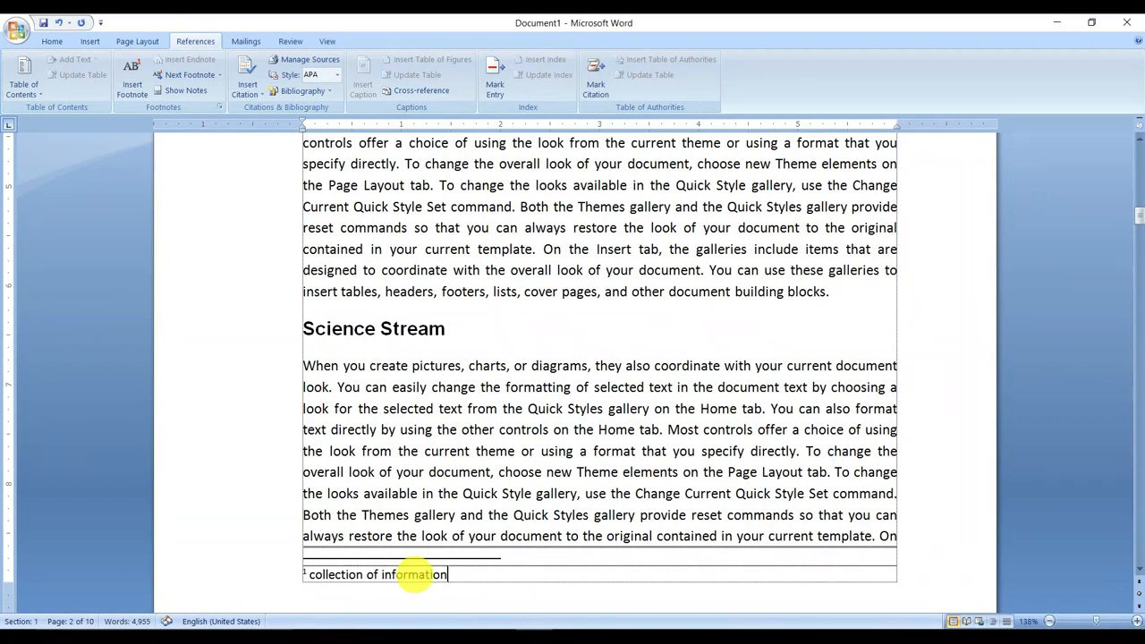
scroll(416, 556, up, 15)
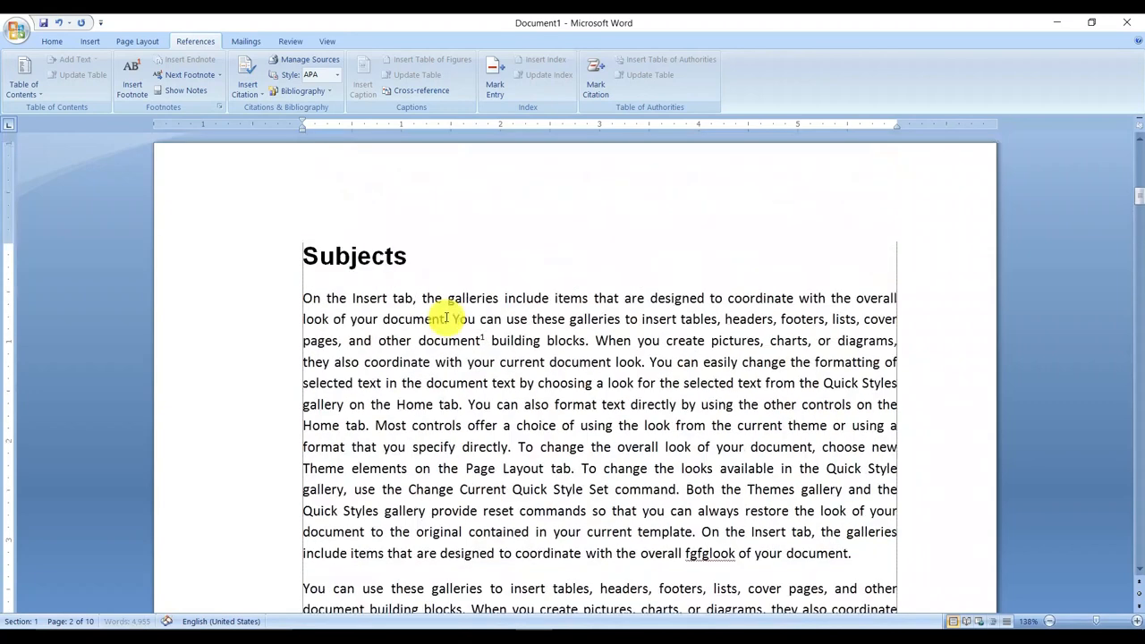
Step: Insert a footnote reading "change style and fonts of text" after the word "formatting" in the second paragraph under Subjects
scroll(504, 404, down, 2)
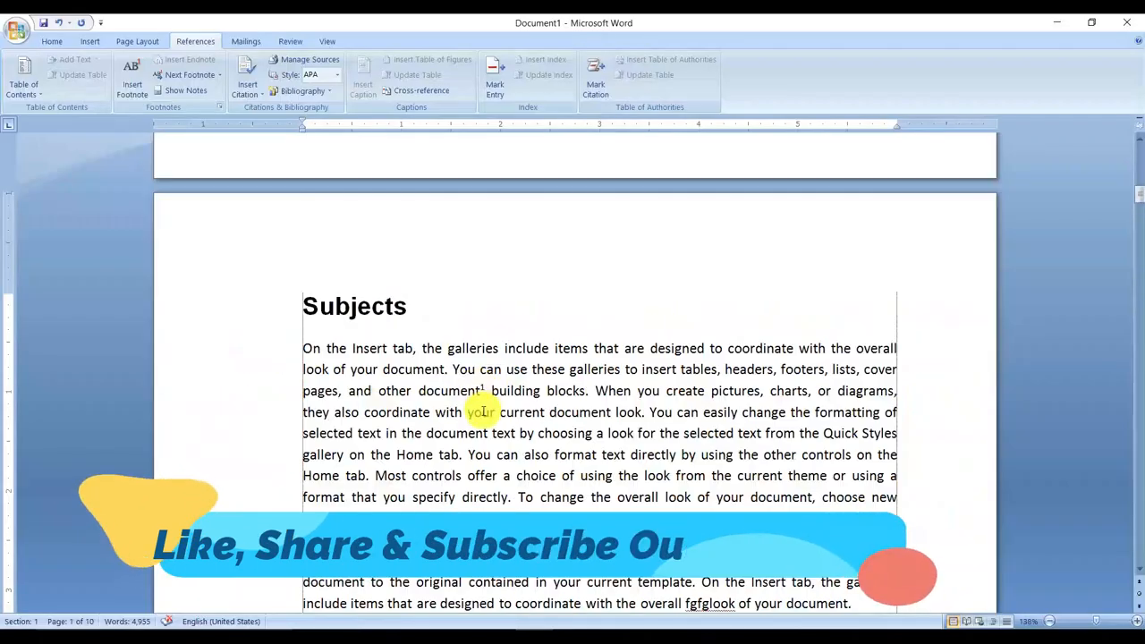
scroll(481, 412, down, 15)
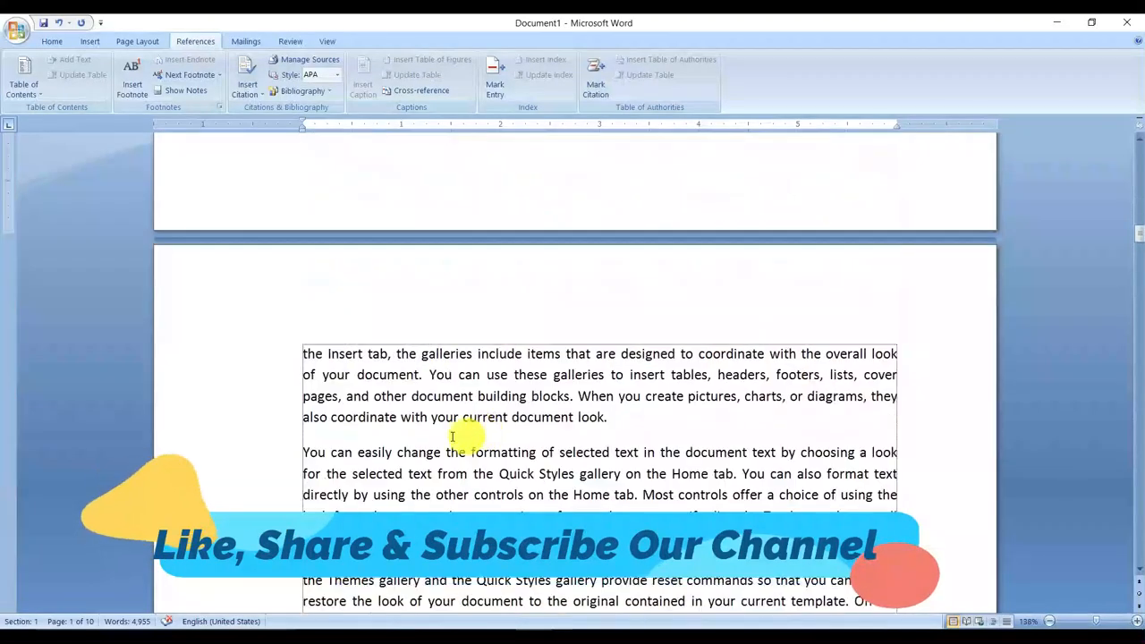
scroll(459, 335, up, 10)
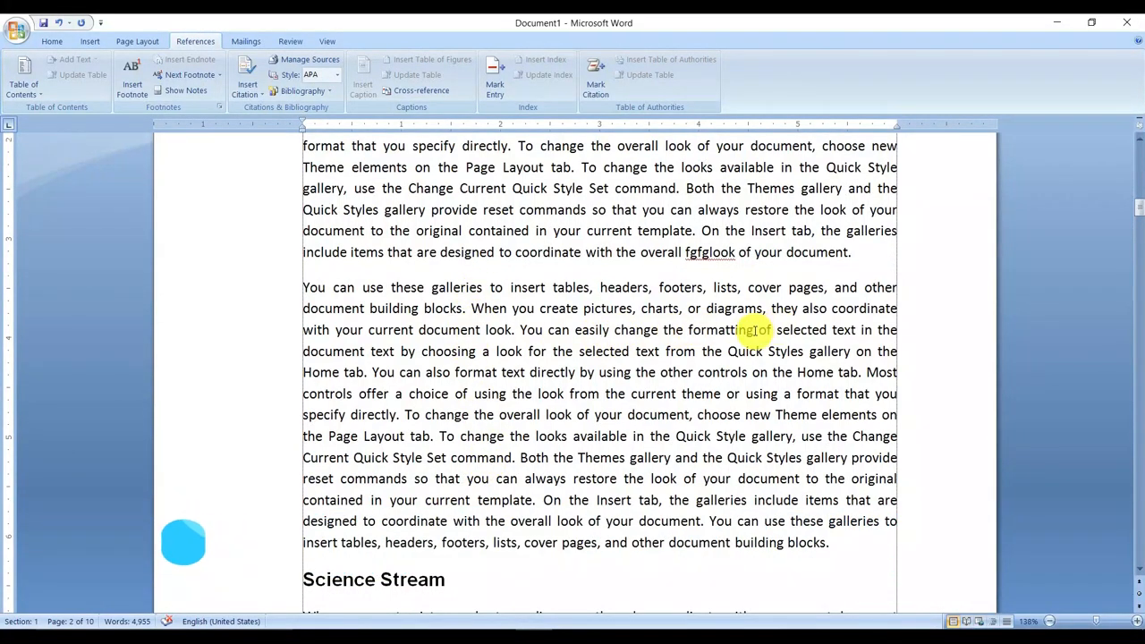
click(132, 90)
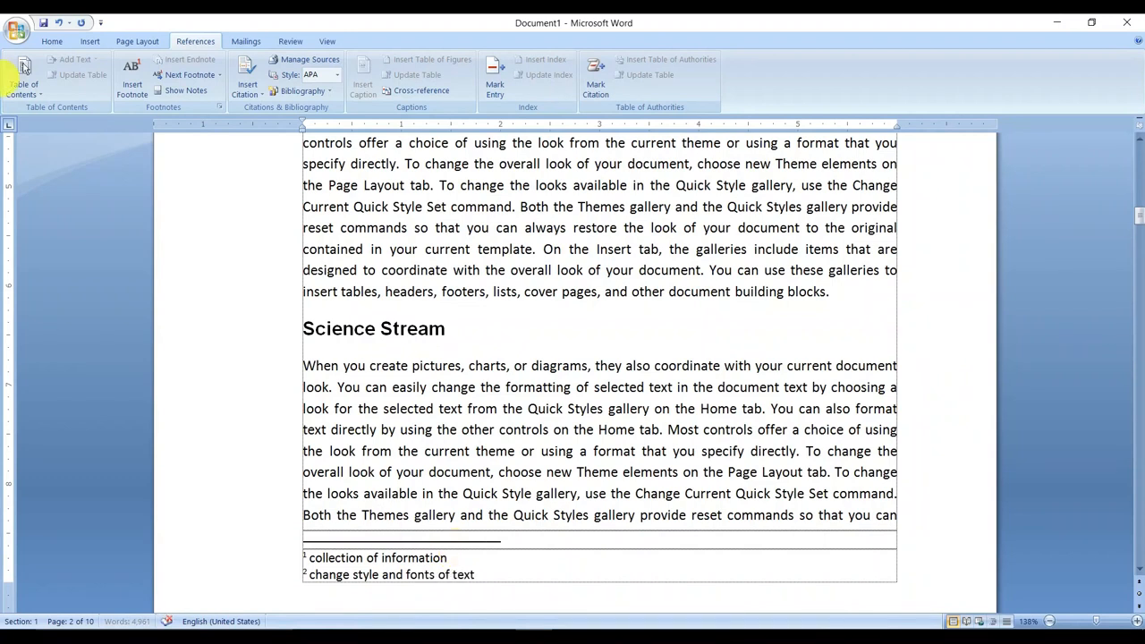
scroll(694, 322, up, 5)
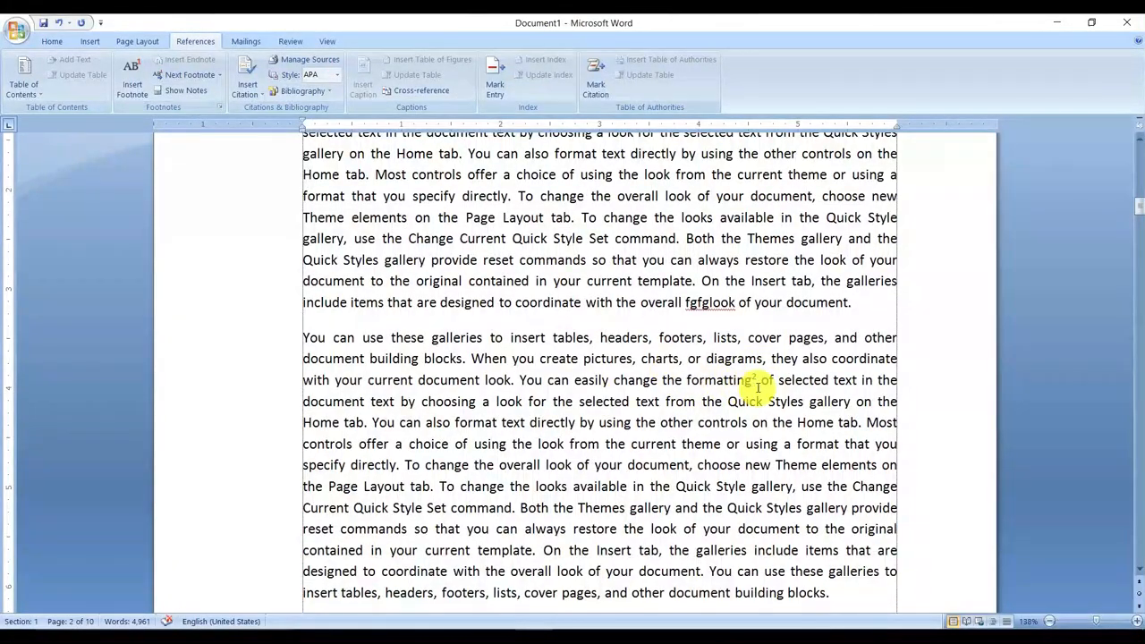
scroll(753, 380, up, 3)
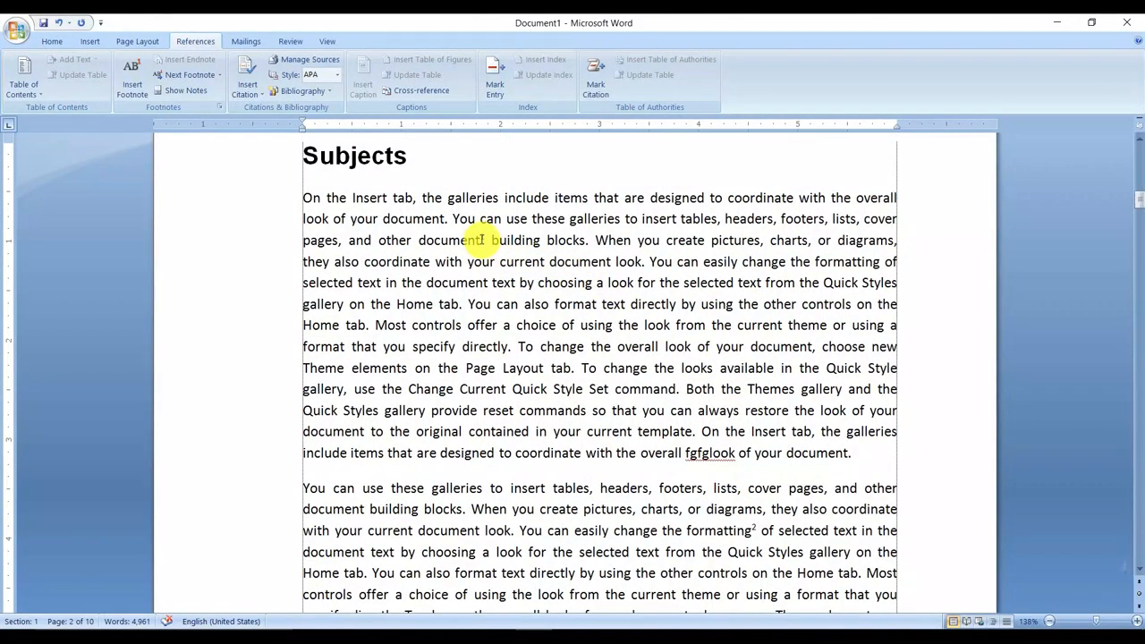
Step: Insert a footnote reading "Order" after "Change Current Quick Style Set command" in the first paragraph under Subjects
click(677, 389)
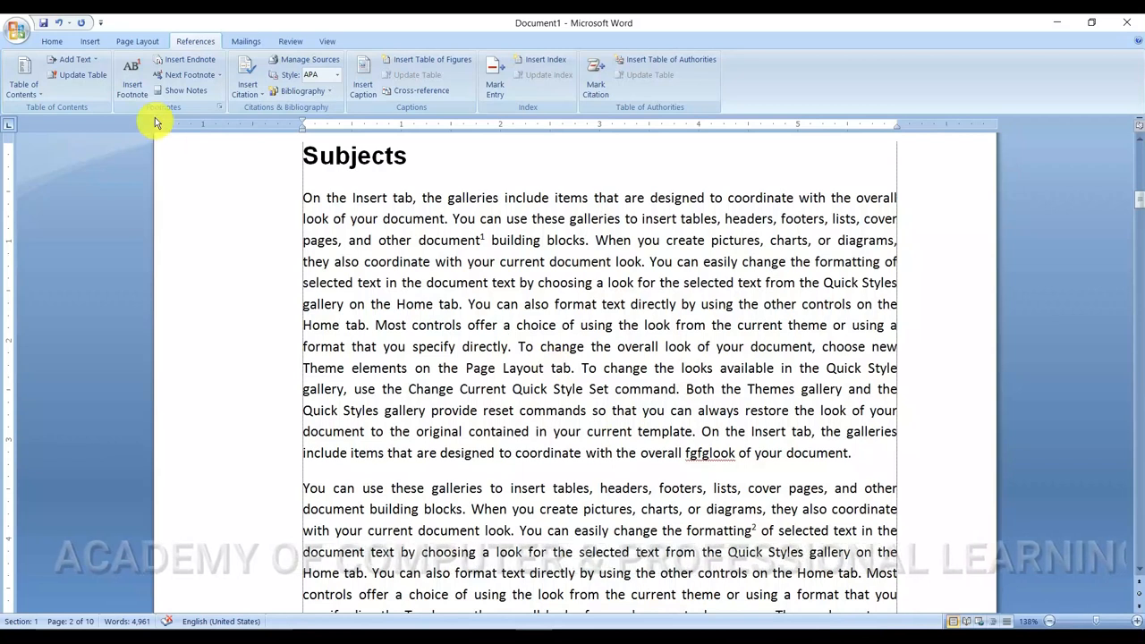
click(133, 76)
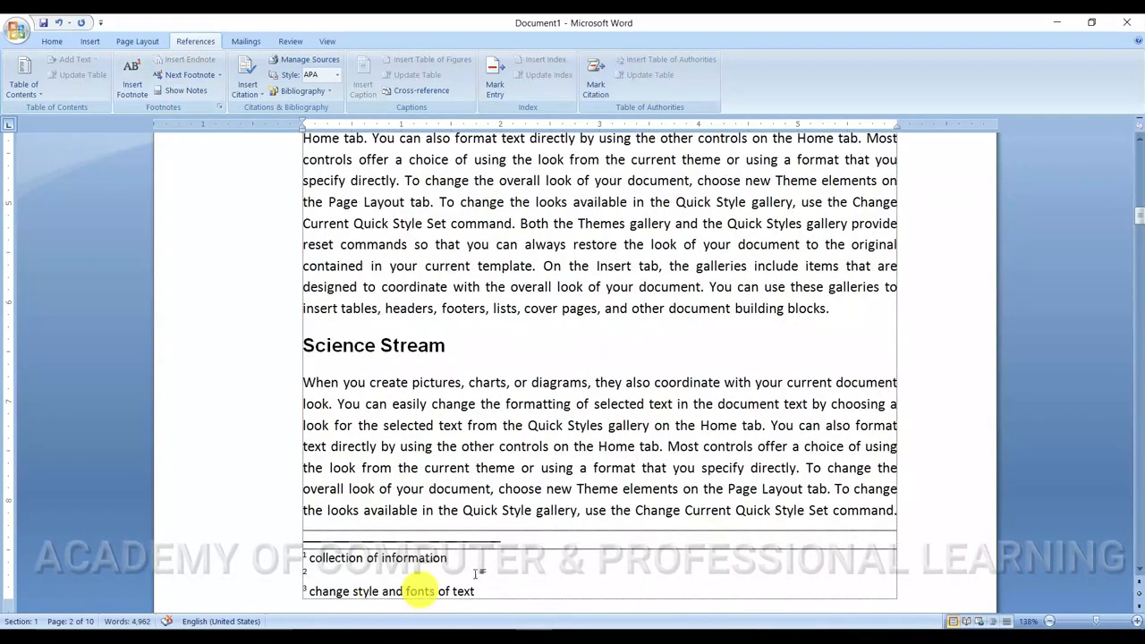
scroll(552, 466, up, 1)
scroll(553, 467, up, 2)
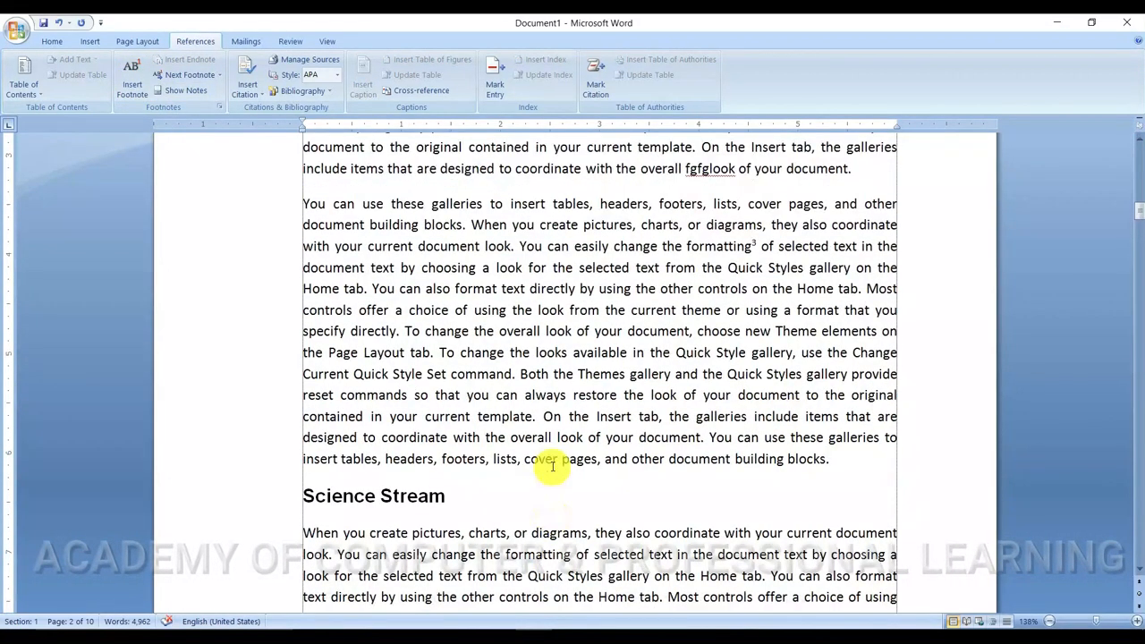
scroll(553, 466, up, 2)
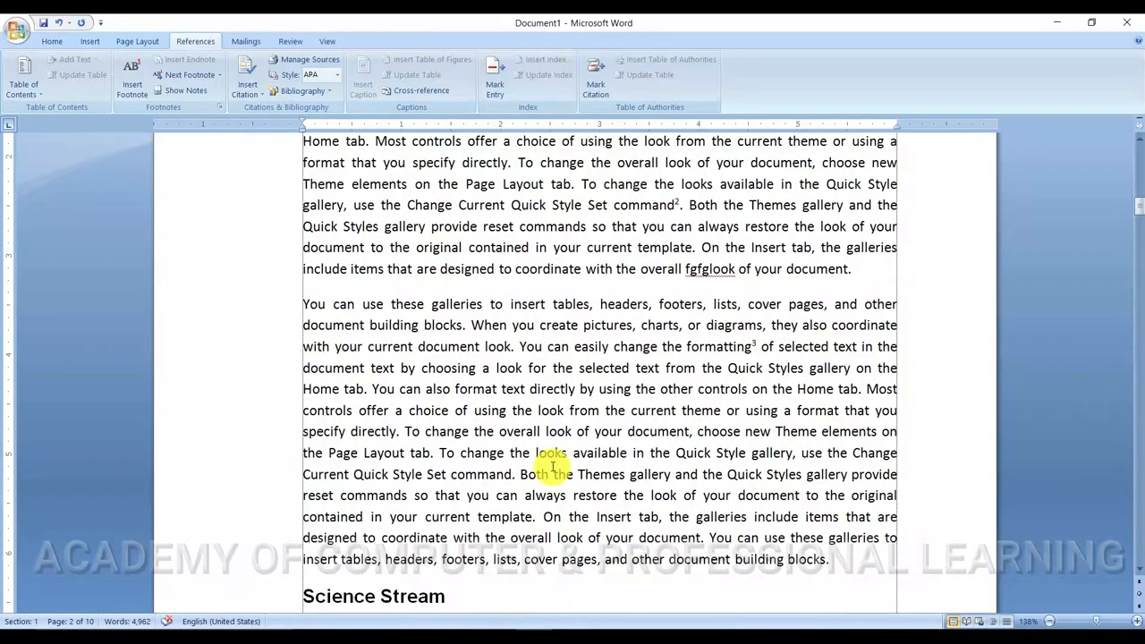
scroll(553, 467, down, 5)
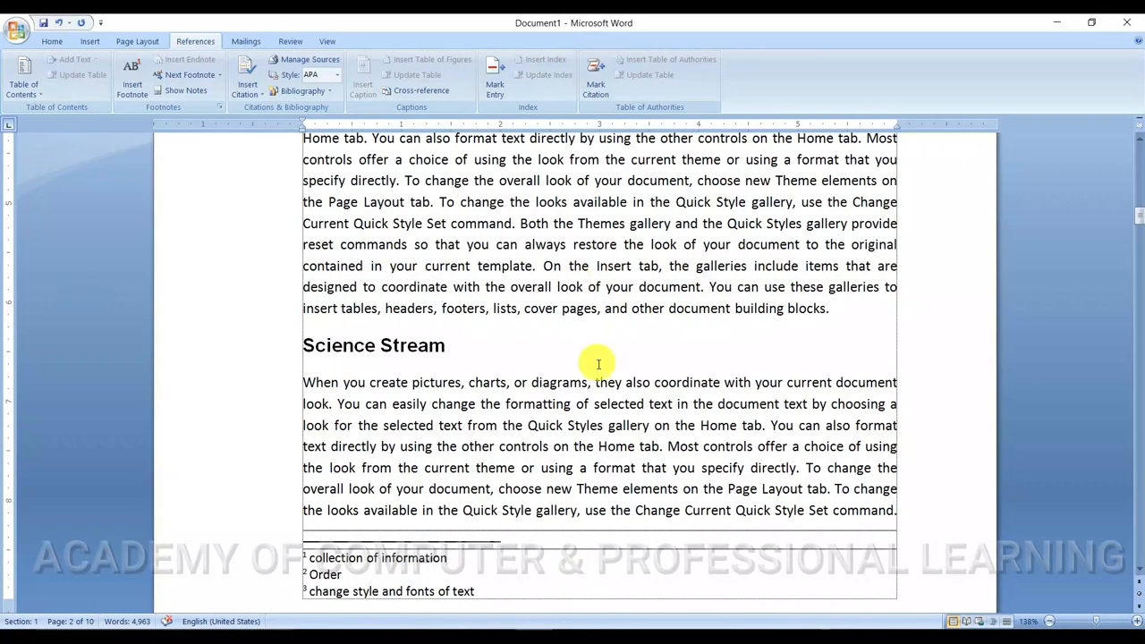
Step: Jump to the reference of footnote 2 with the Go To command, and view the notes at the end of page 2
scroll(671, 355, up, 7)
scroll(672, 355, up, 3)
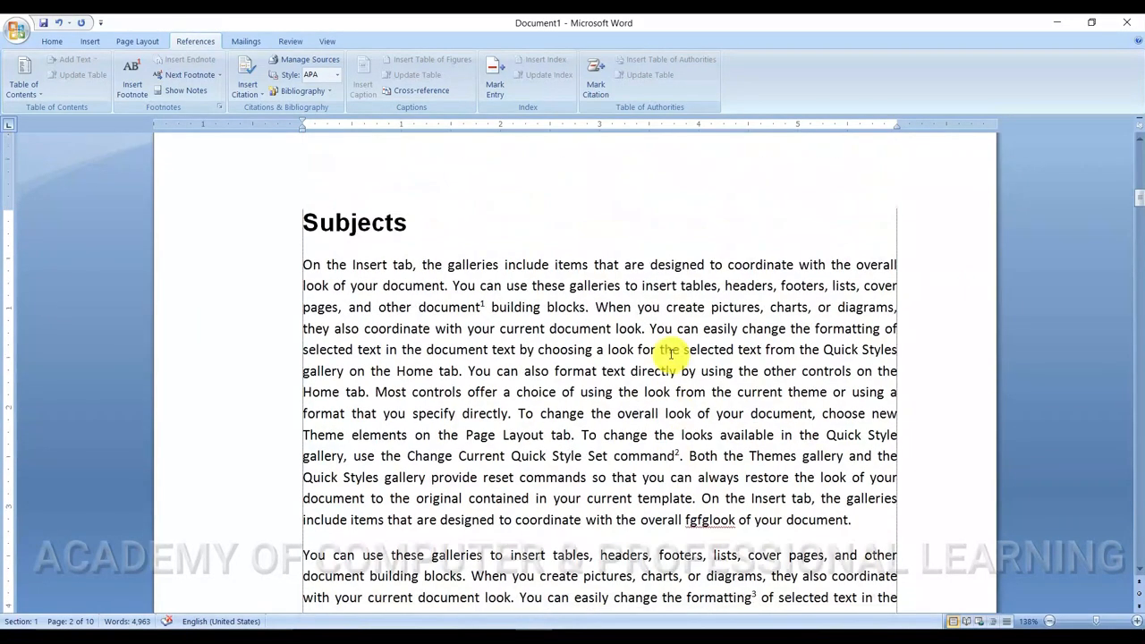
click(505, 329)
scroll(505, 329, down, 3)
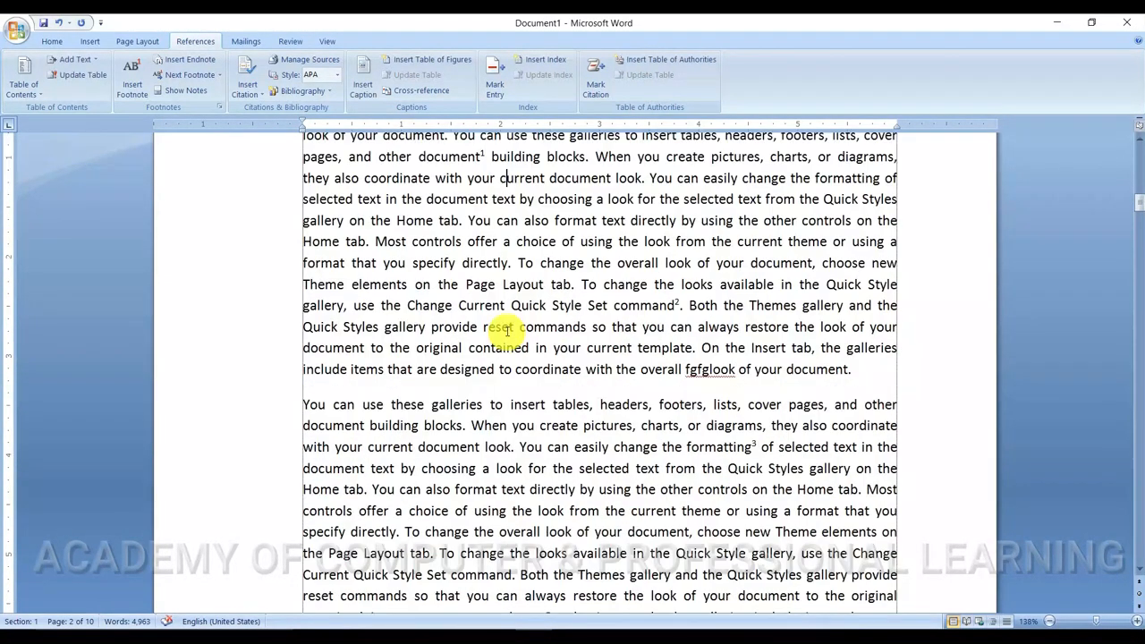
scroll(505, 329, down, 11)
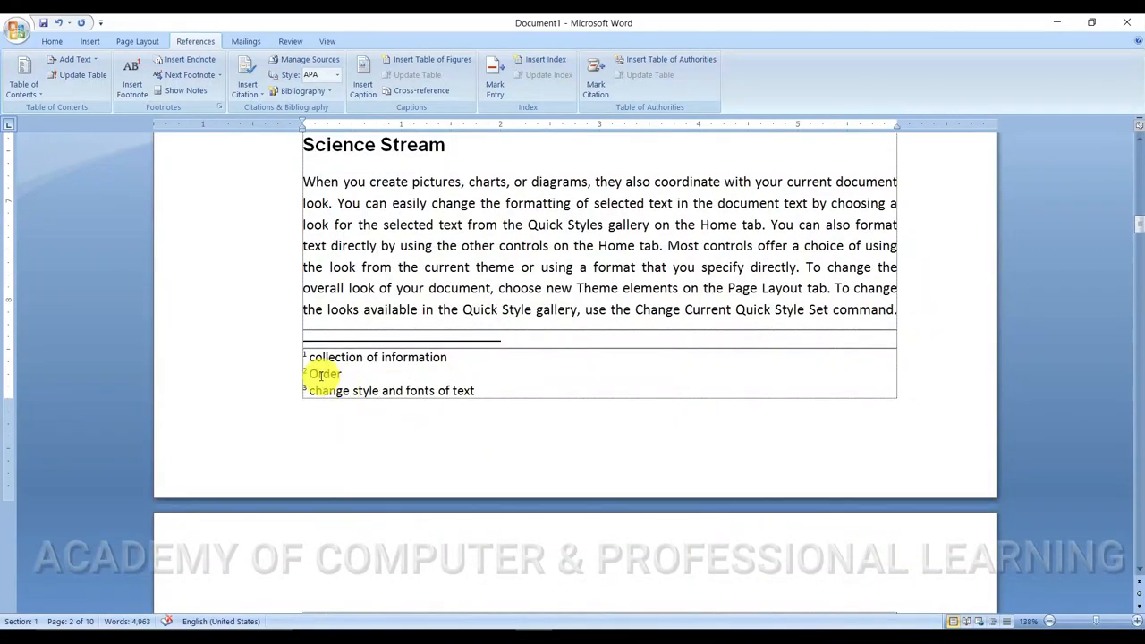
scroll(477, 360, up, 12)
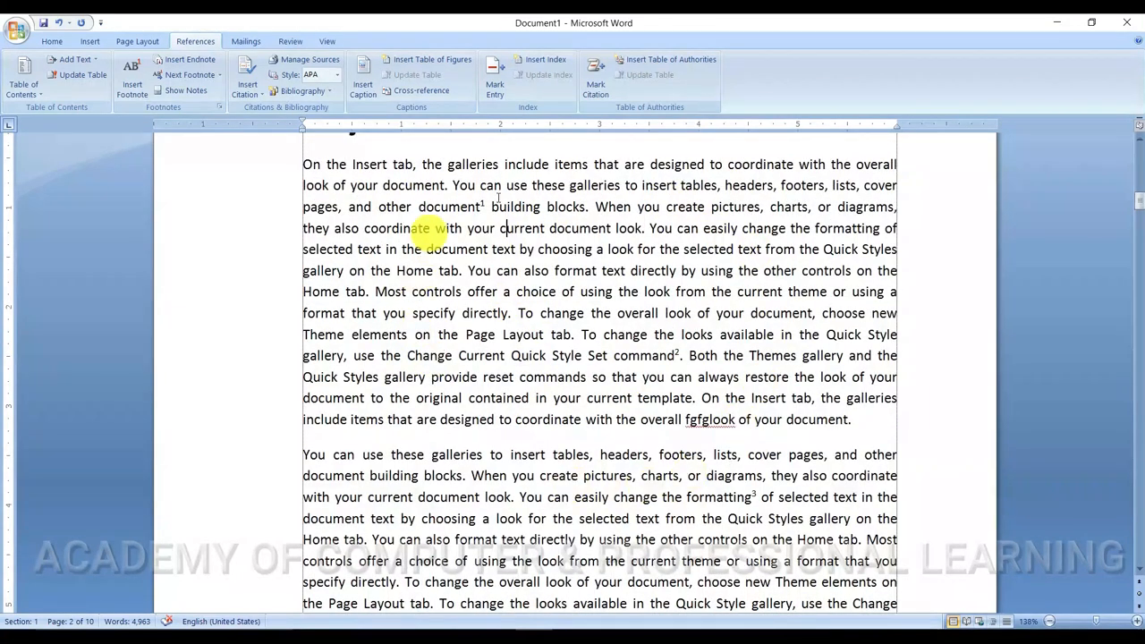
click(416, 195)
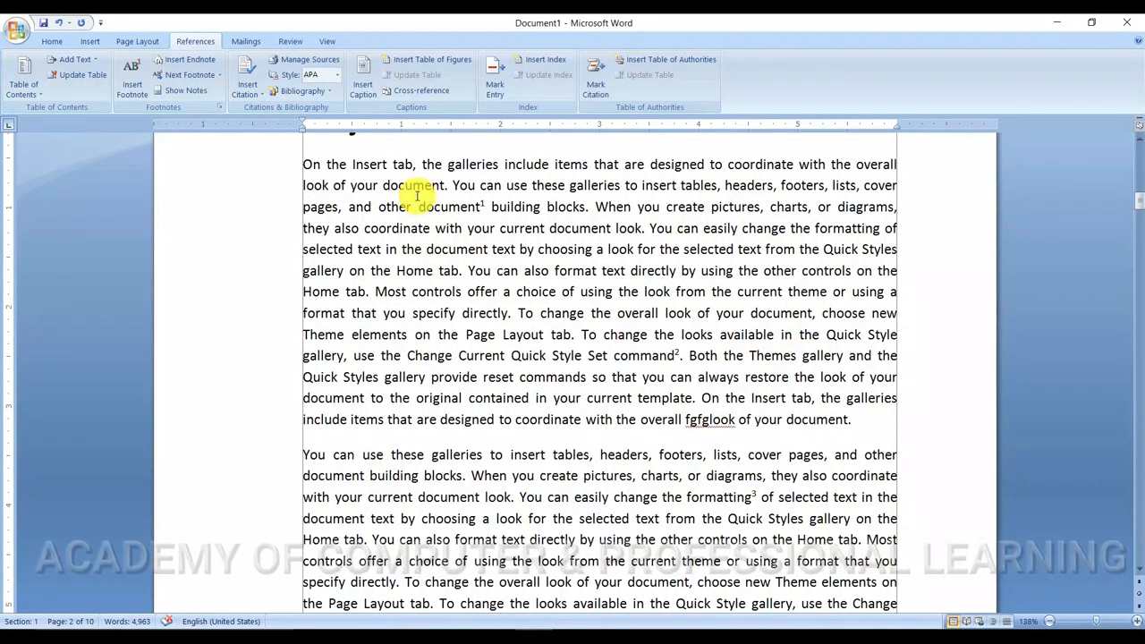
key(ctrl+g)
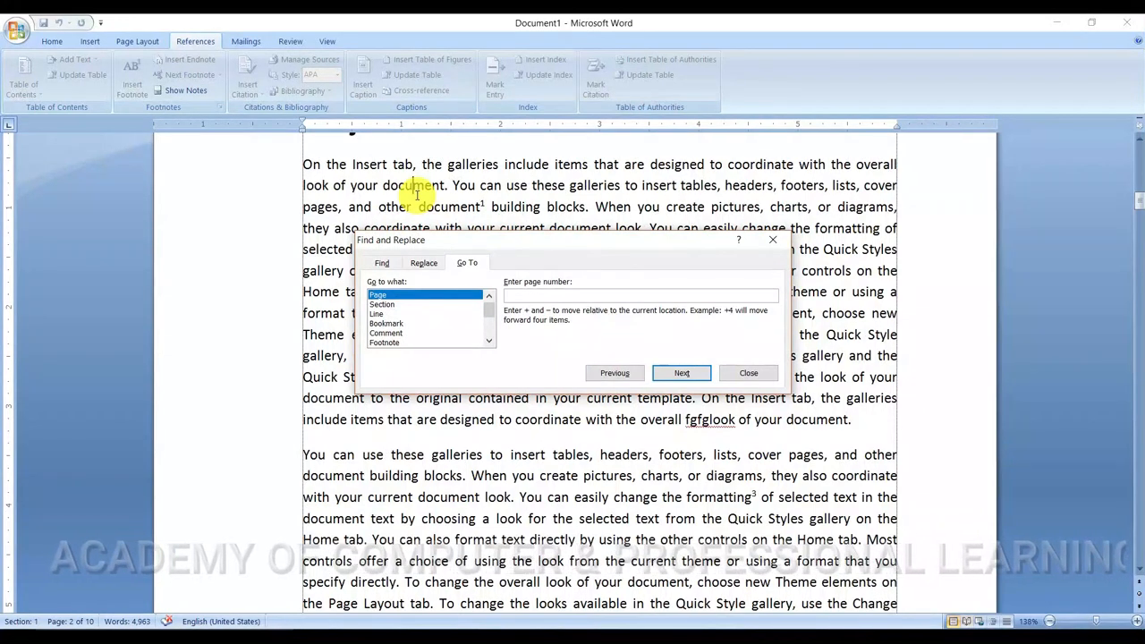
click(388, 342)
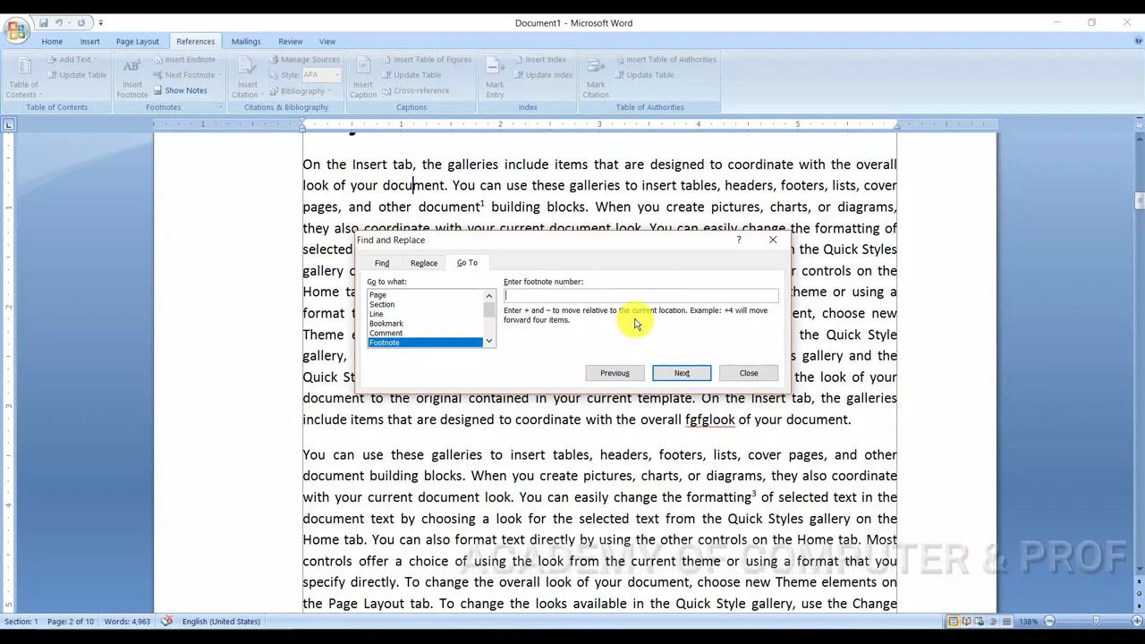
text(2)
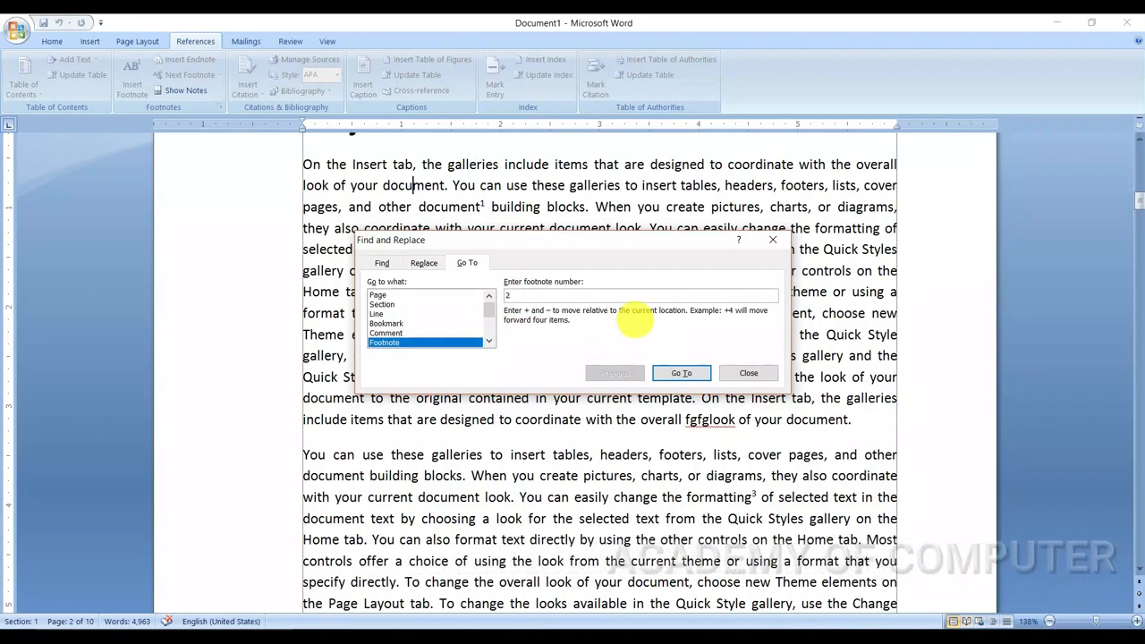
click(670, 374)
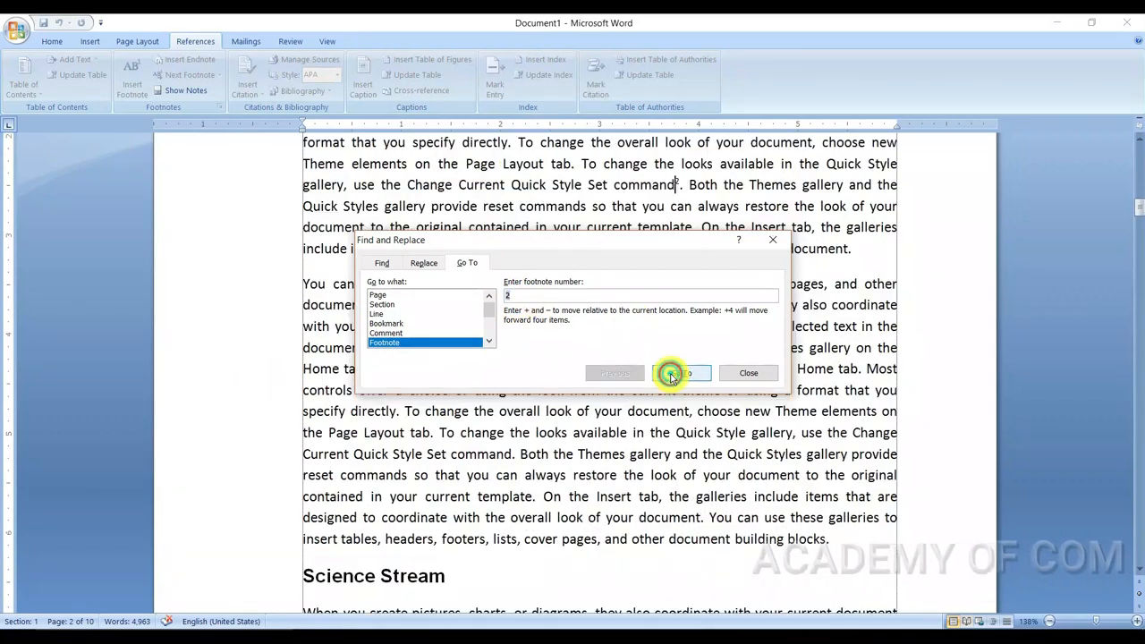
key(Escape)
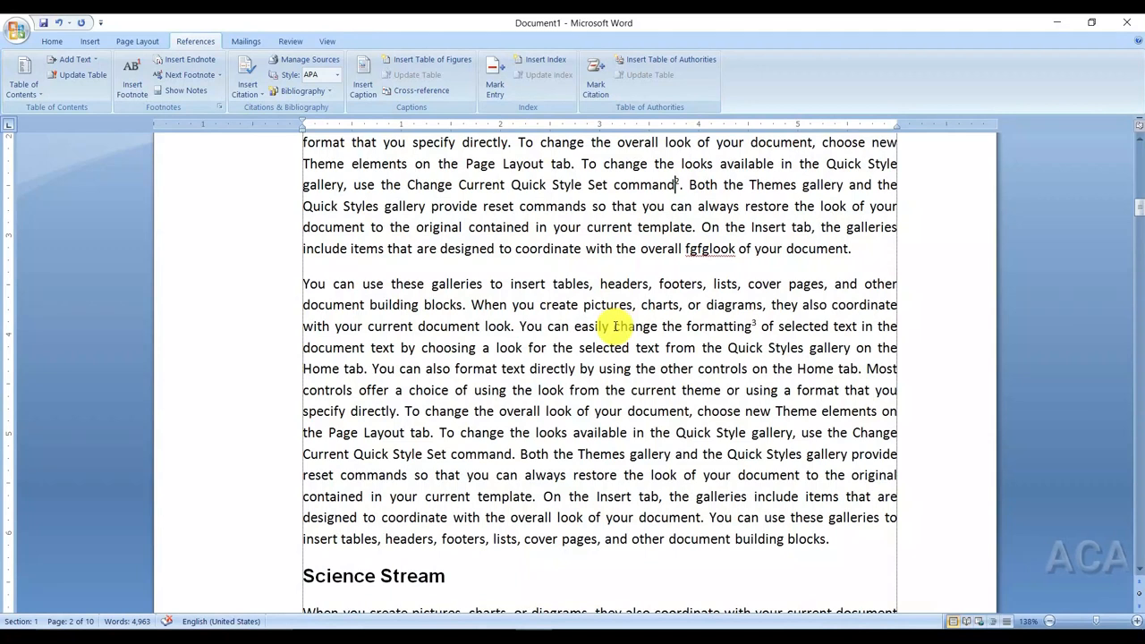
scroll(617, 325, down, 5)
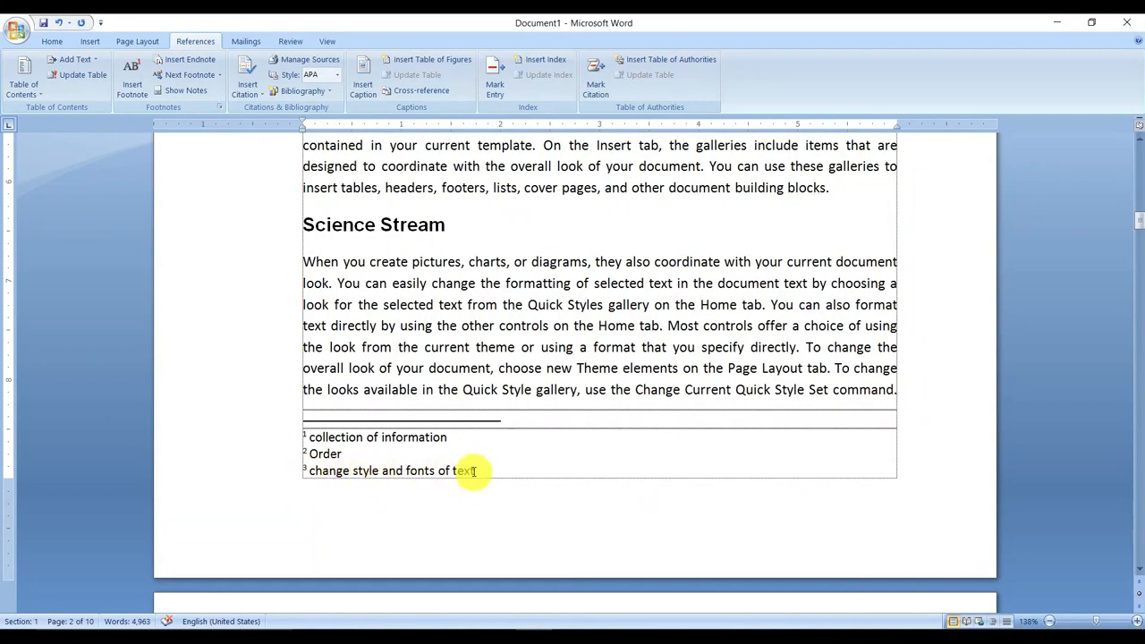
Step: Review the footnote reference marks in the two paragraphs under the Subjects heading on page 2
scroll(646, 247, up, 4)
scroll(647, 248, up, 2)
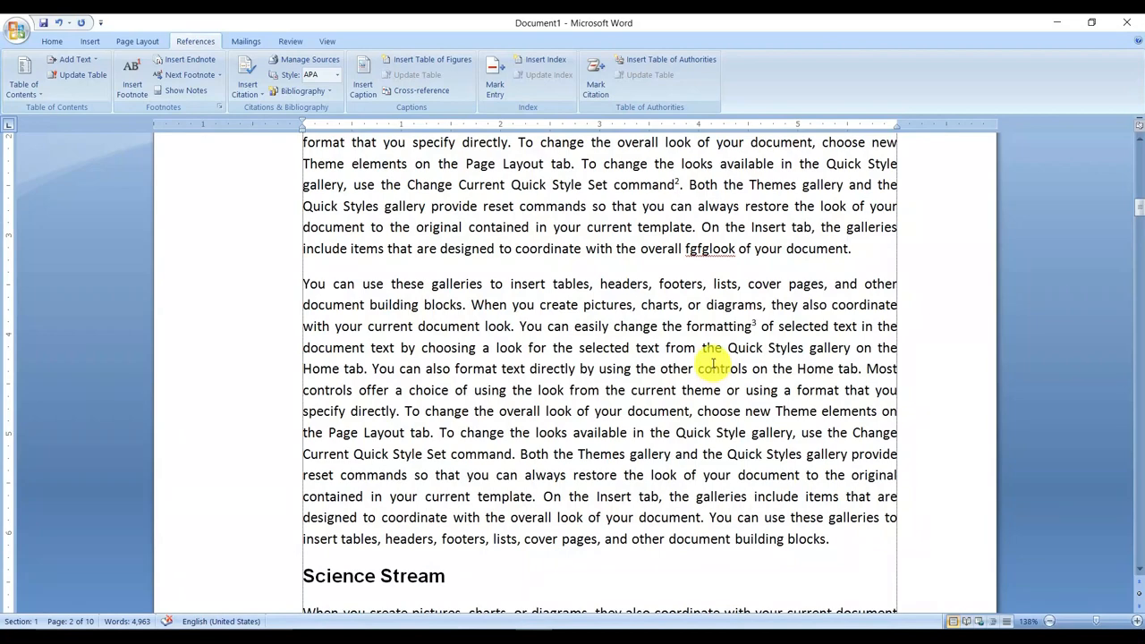
scroll(712, 362, up, 4)
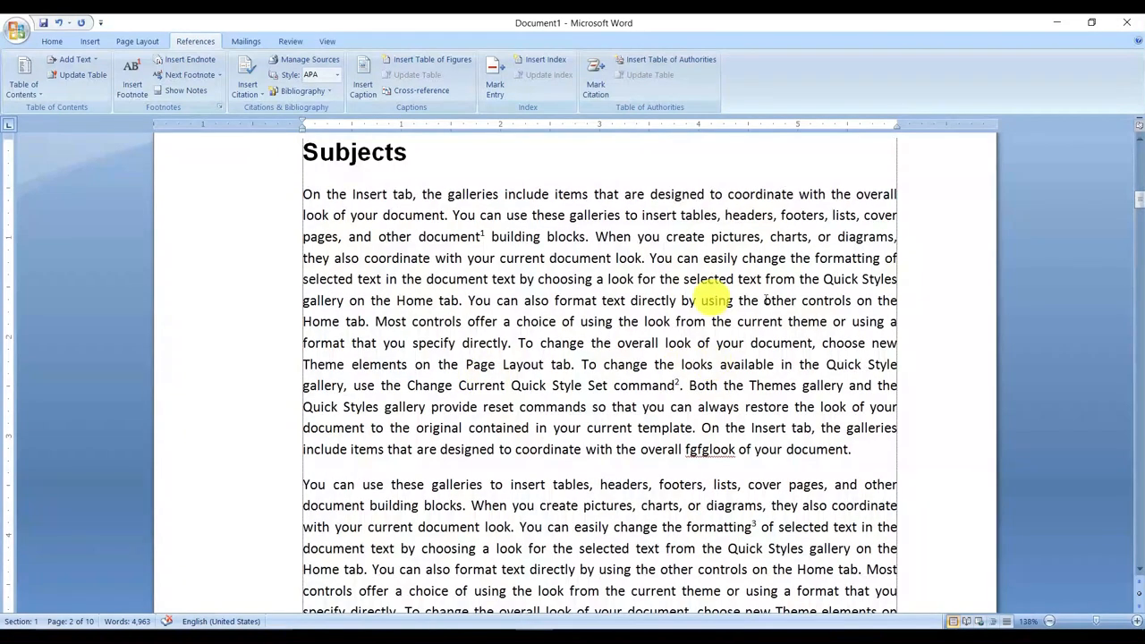
scroll(713, 301, down, 3)
scroll(796, 327, up, 3)
scroll(780, 329, down, 3)
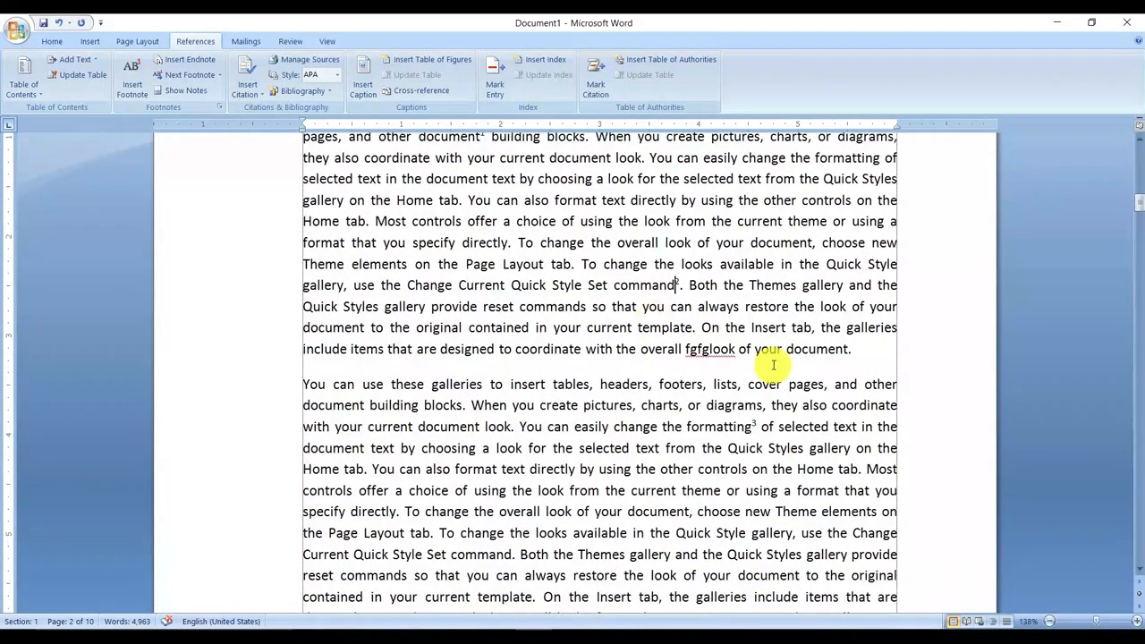
scroll(649, 383, up, 2)
scroll(511, 335, up, 1)
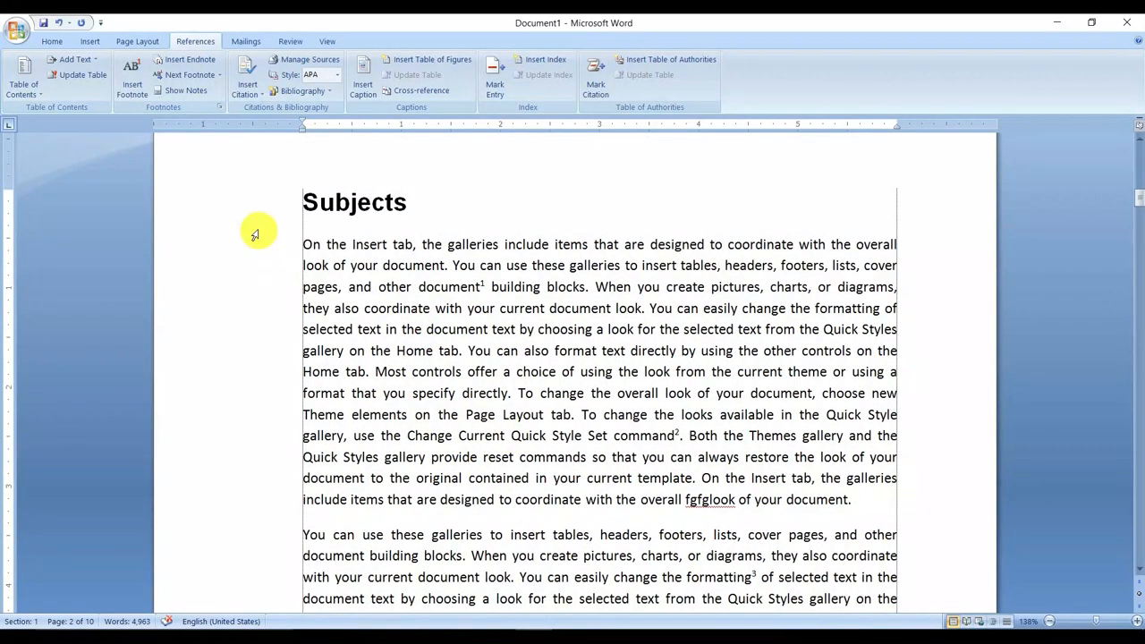
Step: Jump to the reference of footnote 3 with the Go To command, and view the surrounding paragraphs
key(ctrl+g)
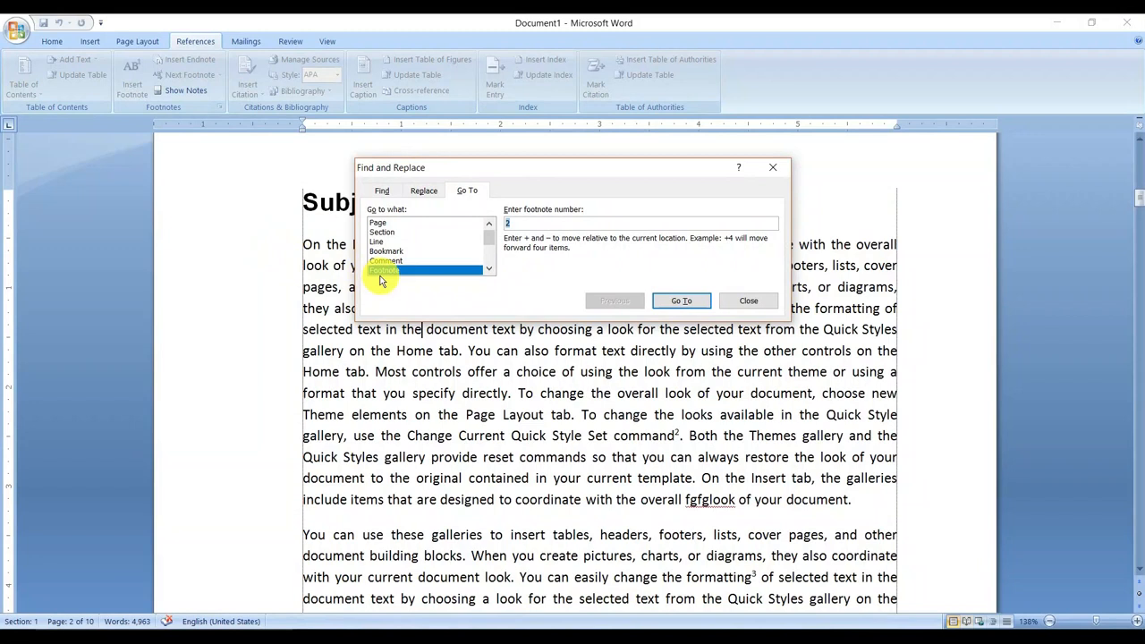
click(503, 224)
text(3)
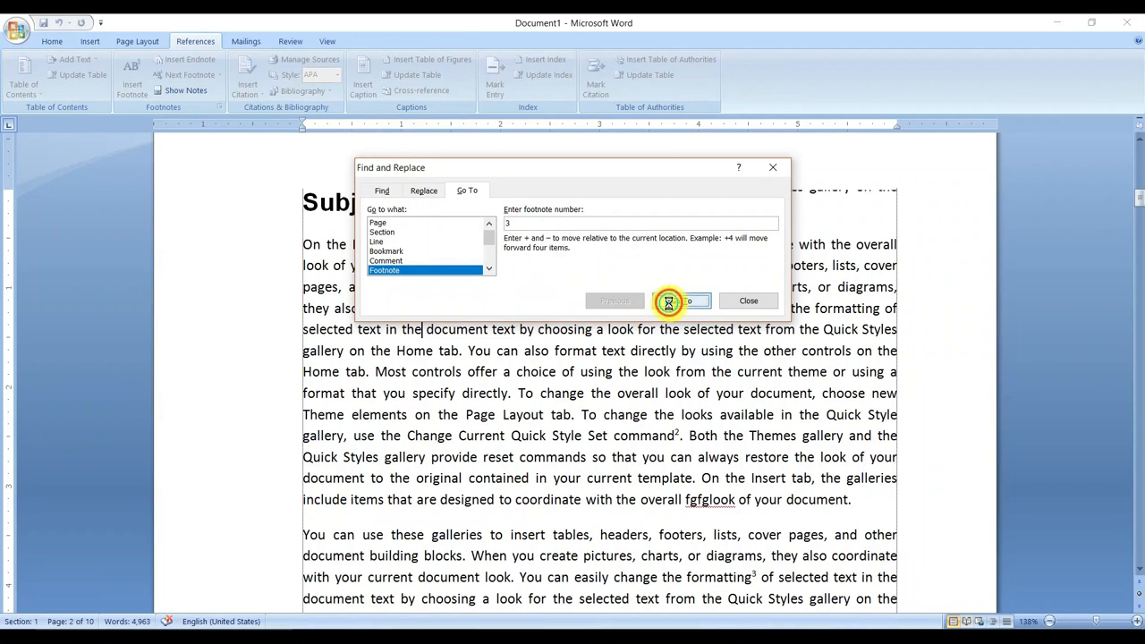
key(Escape)
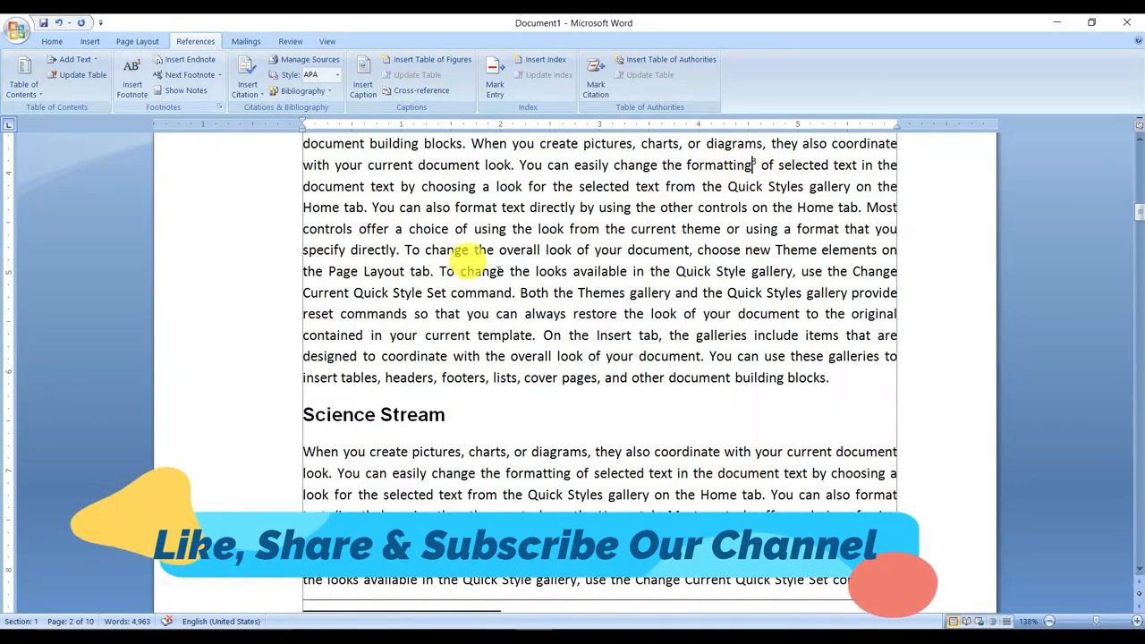
scroll(452, 284, up, 2)
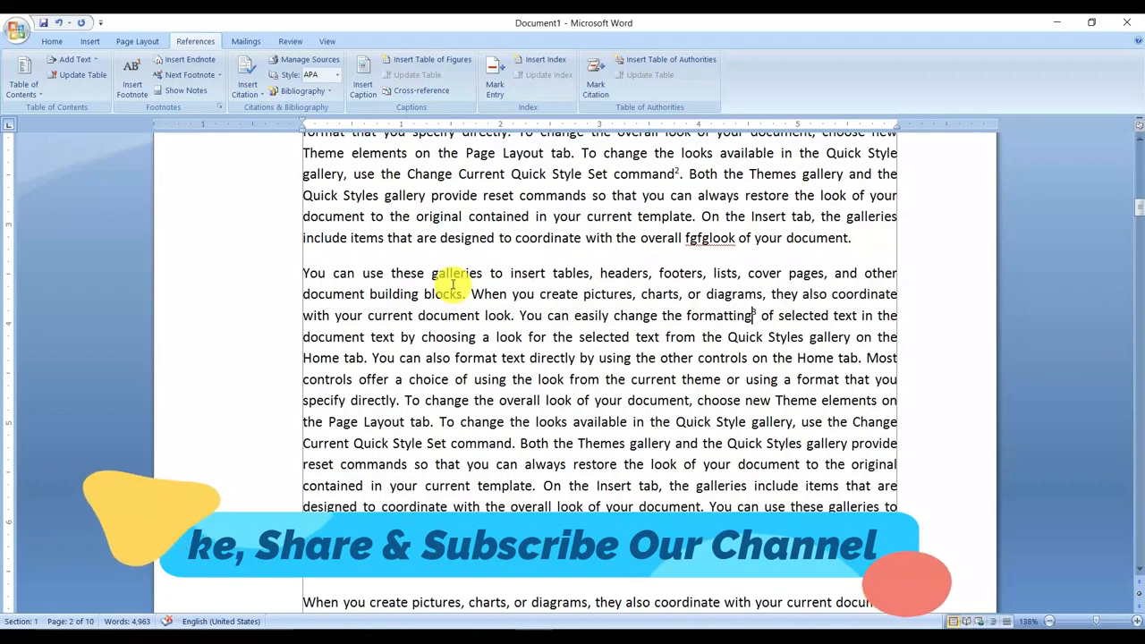
scroll(452, 284, up, 2)
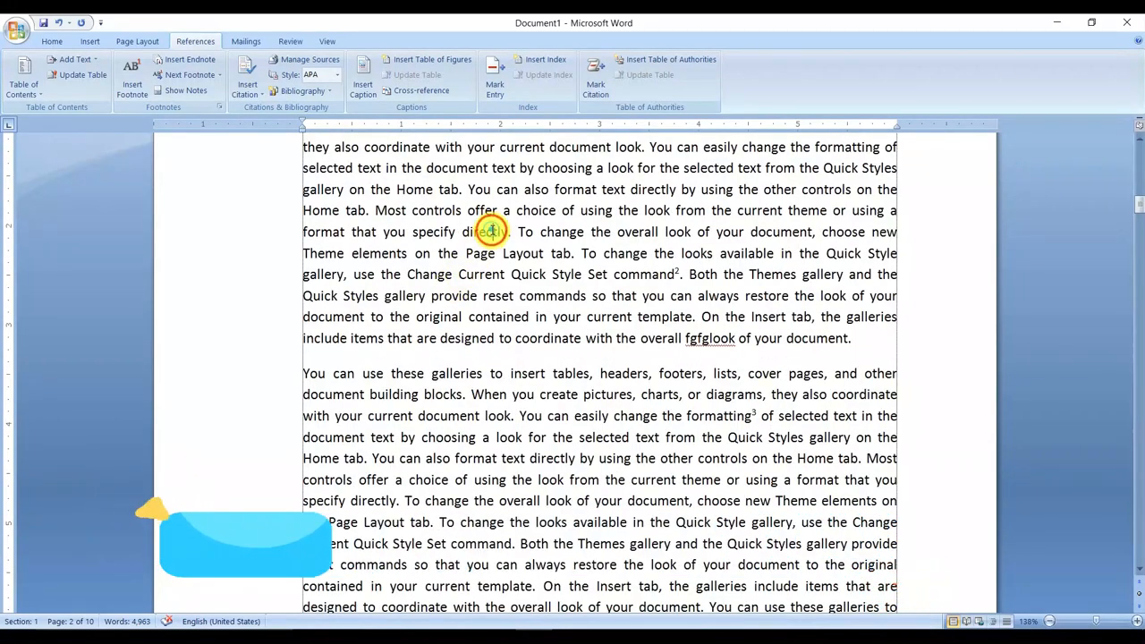
Step: Try inserting an endnote after "directly" in the second paragraph under Subjects, and undo the insertion
scroll(488, 306, down, 5)
scroll(447, 358, down, 3)
scroll(434, 312, up, 6)
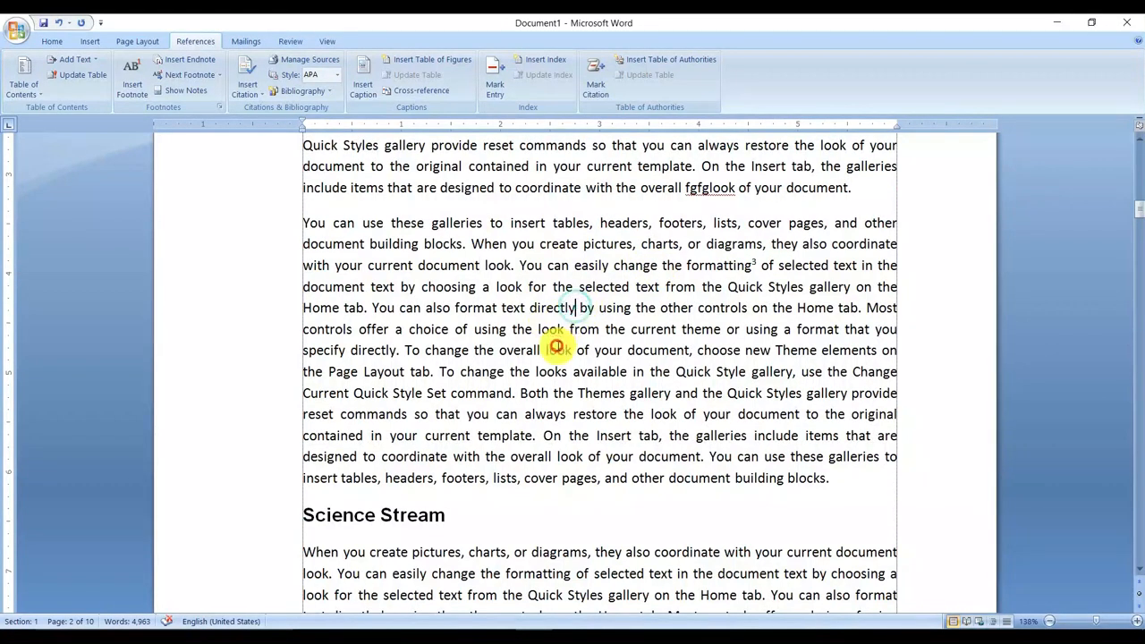
click(199, 65)
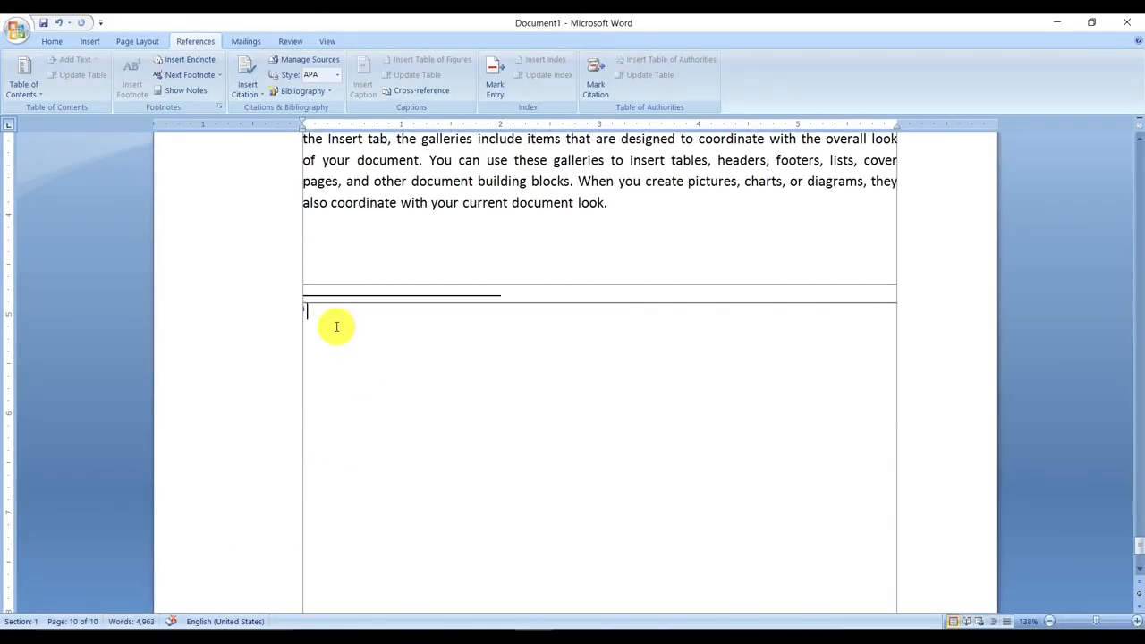
key(ctrl+z)
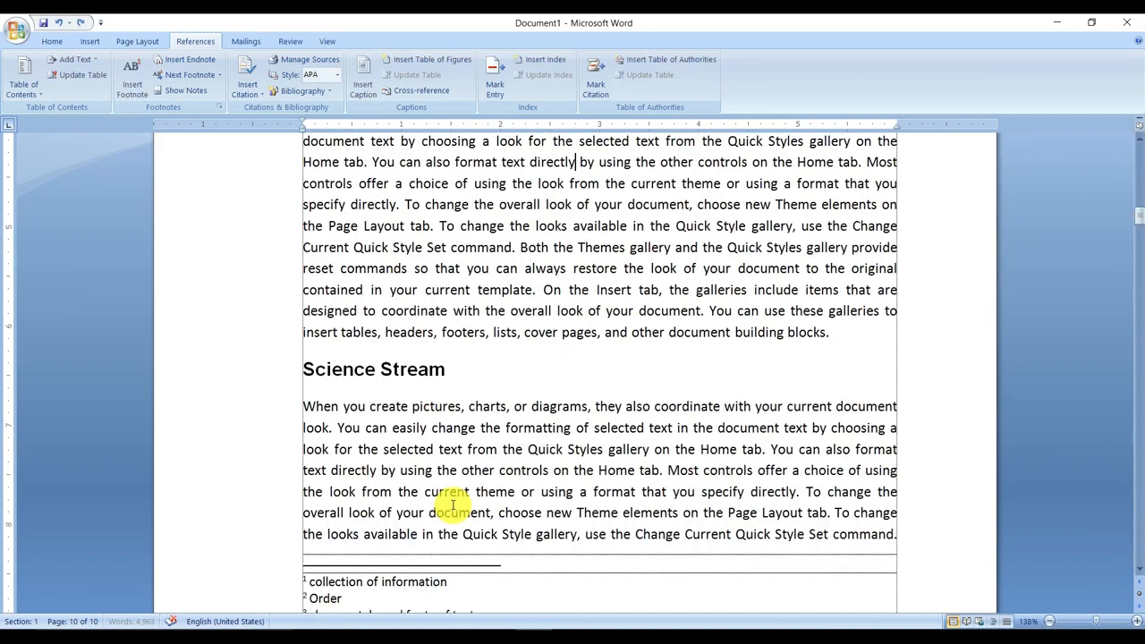
Step: Return to the start of the document and view the table of contents on page 1
scroll(422, 422, up, 10)
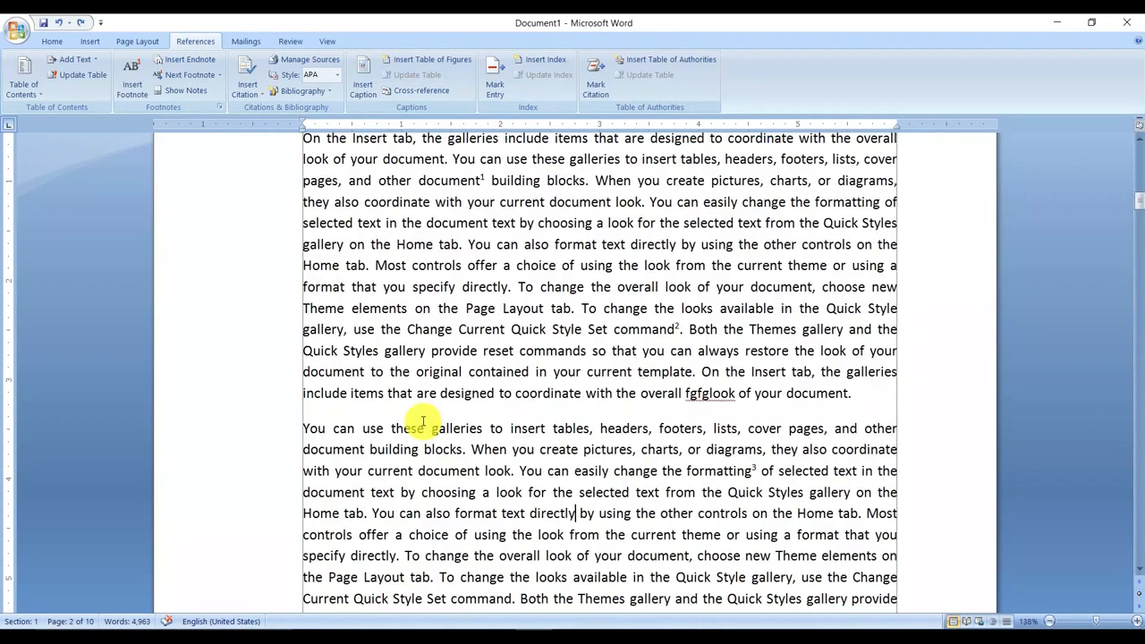
scroll(496, 320, up, 5)
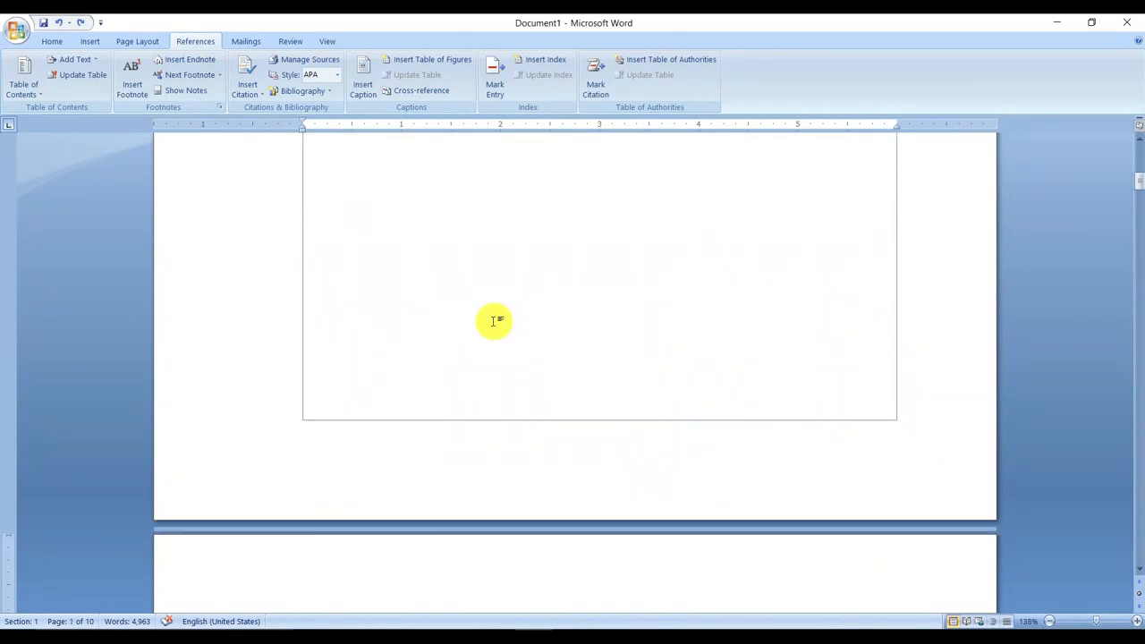
scroll(475, 319, up, 3)
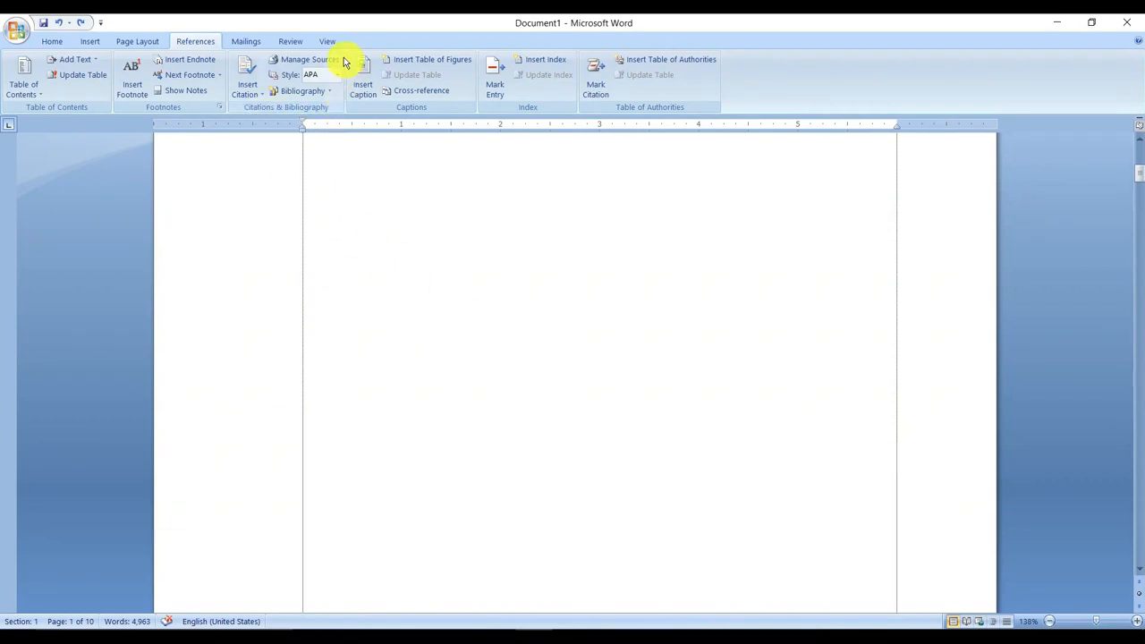
scroll(509, 401, up, 4)
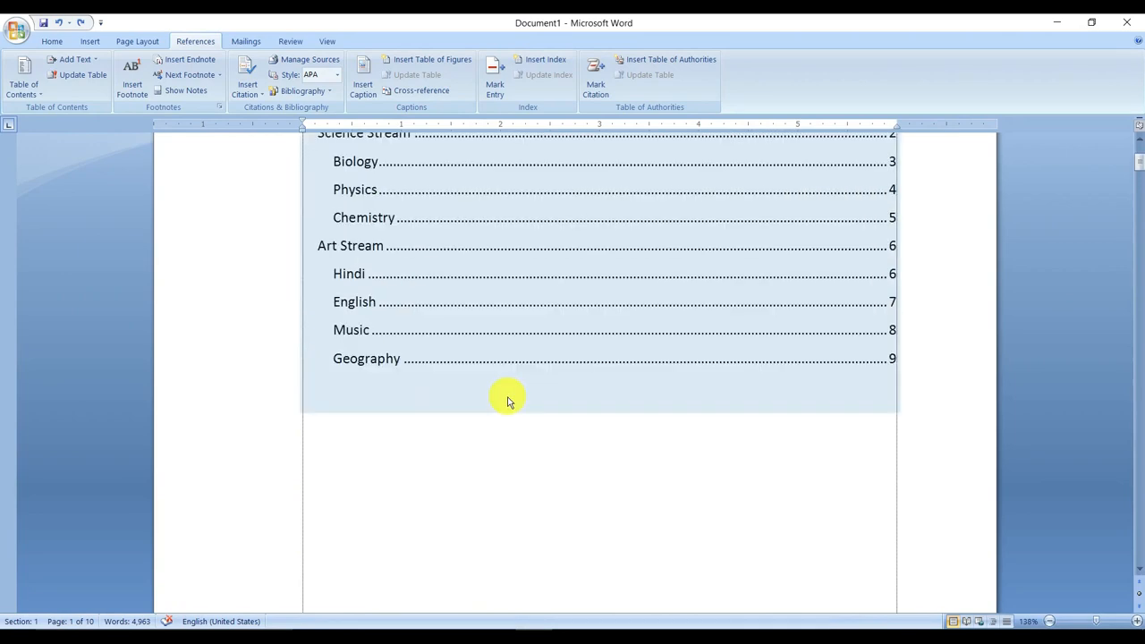
scroll(508, 401, up, 4)
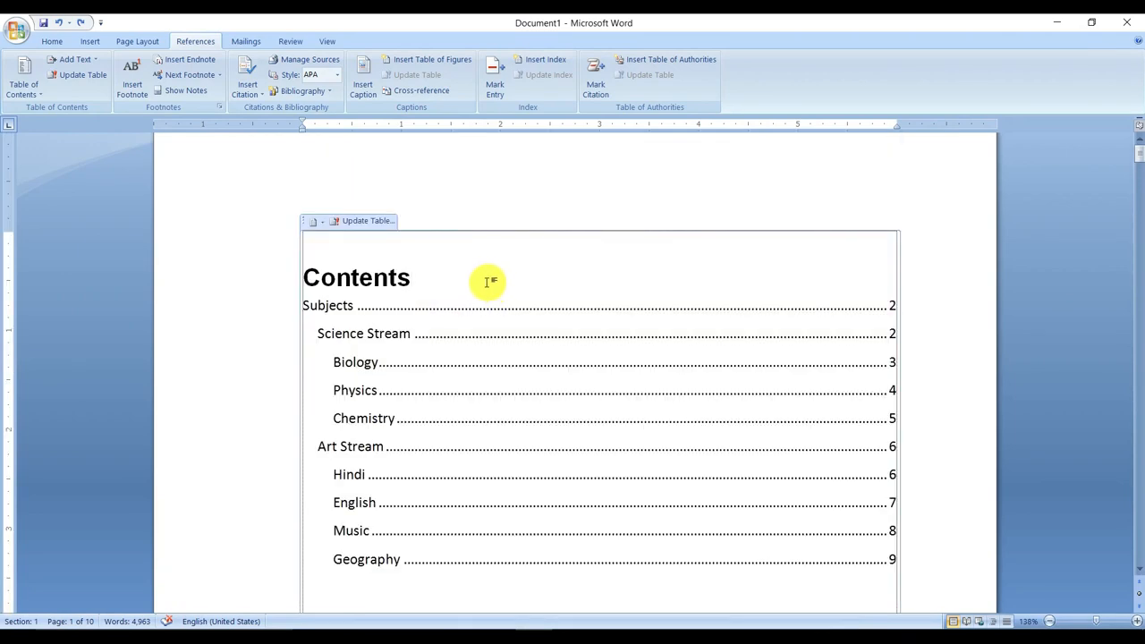